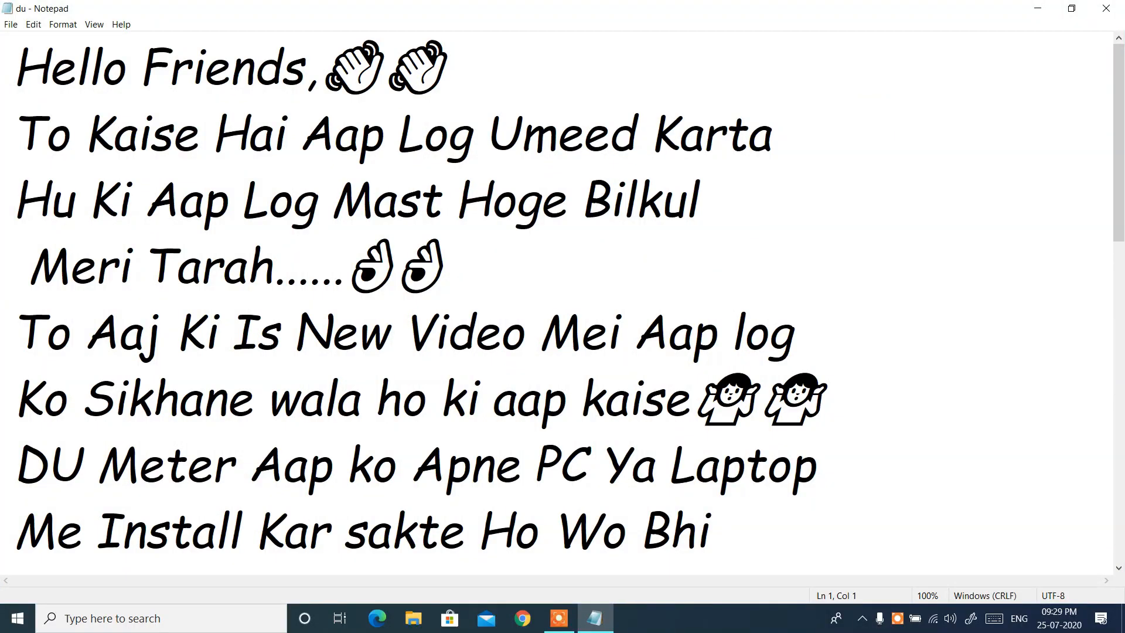
Read through the introductory text of the du note, highlighting each passage in turn.
left_click_drag(105, 75, 521, 132)
left_click(521, 131)
left_click_drag(16, 132, 785, 132)
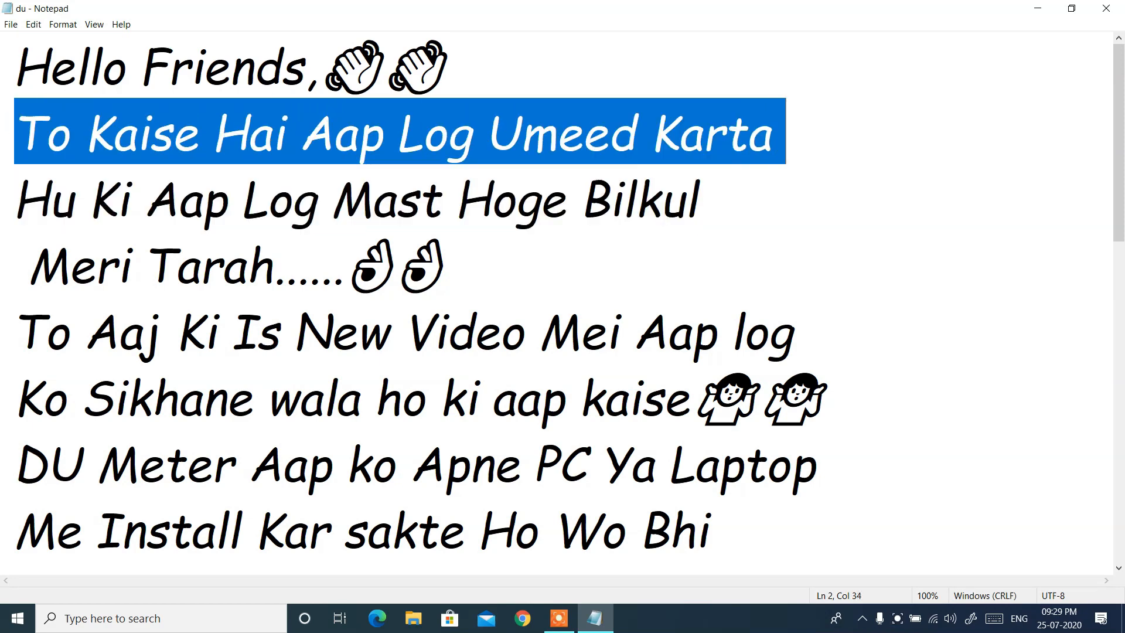
key("shift+Down")
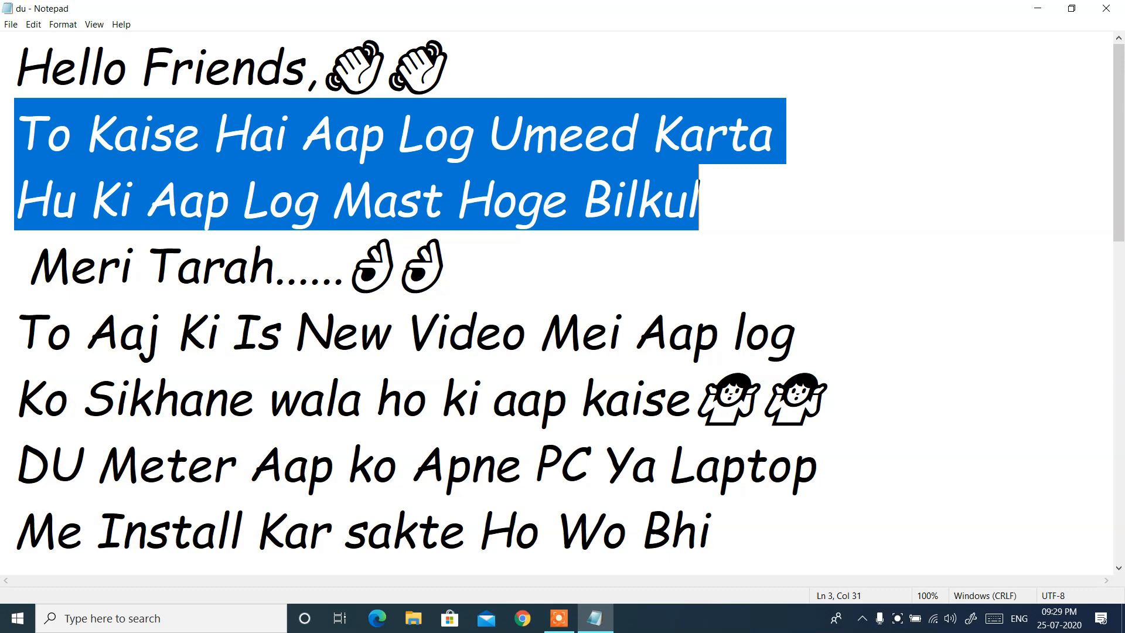
key("shift+Down")
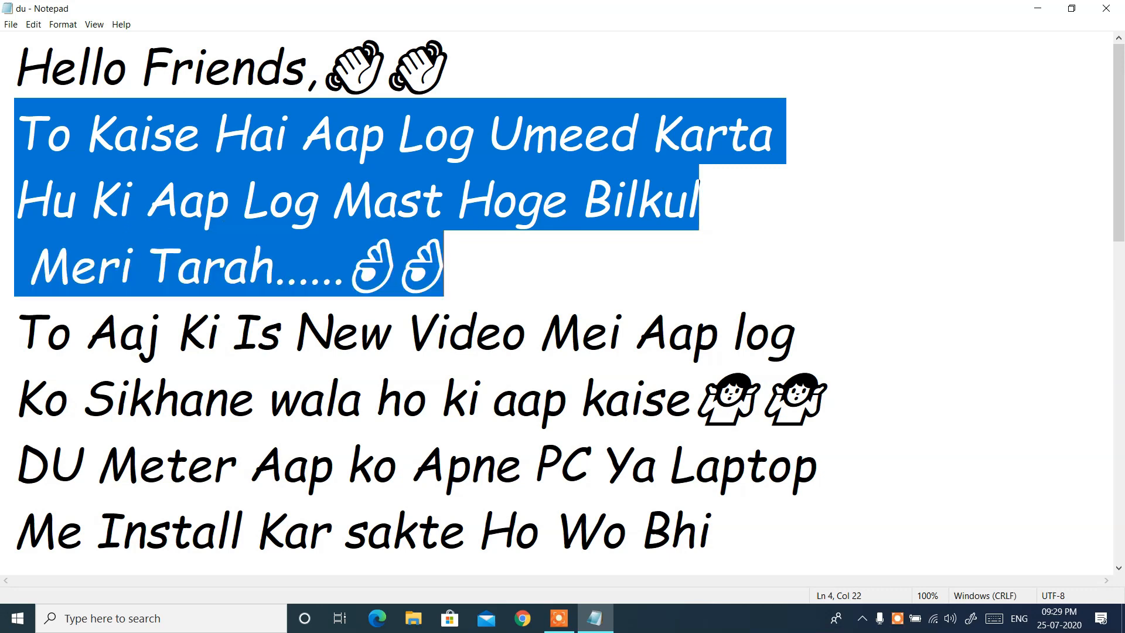
left_click_drag(23, 327, 53, 334)
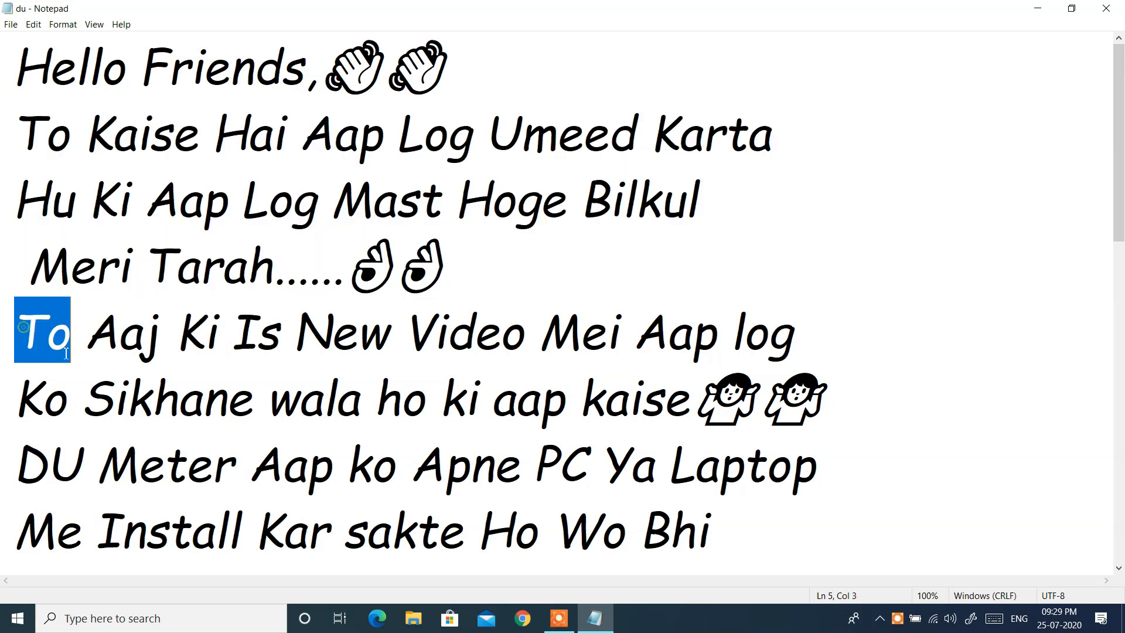
left_click_drag(145, 345, 814, 469)
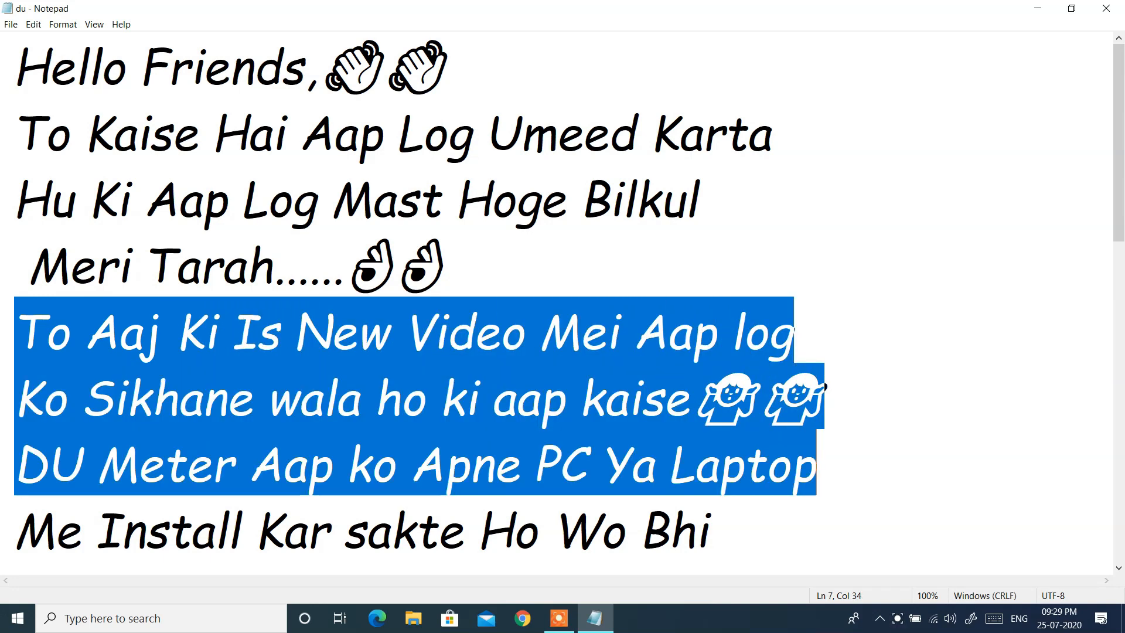
left_click_drag(817, 469, 724, 530)
left_click(724, 531)
scroll(724, 530, "down", 1)
left_click_drag(17, 463, 223, 527)
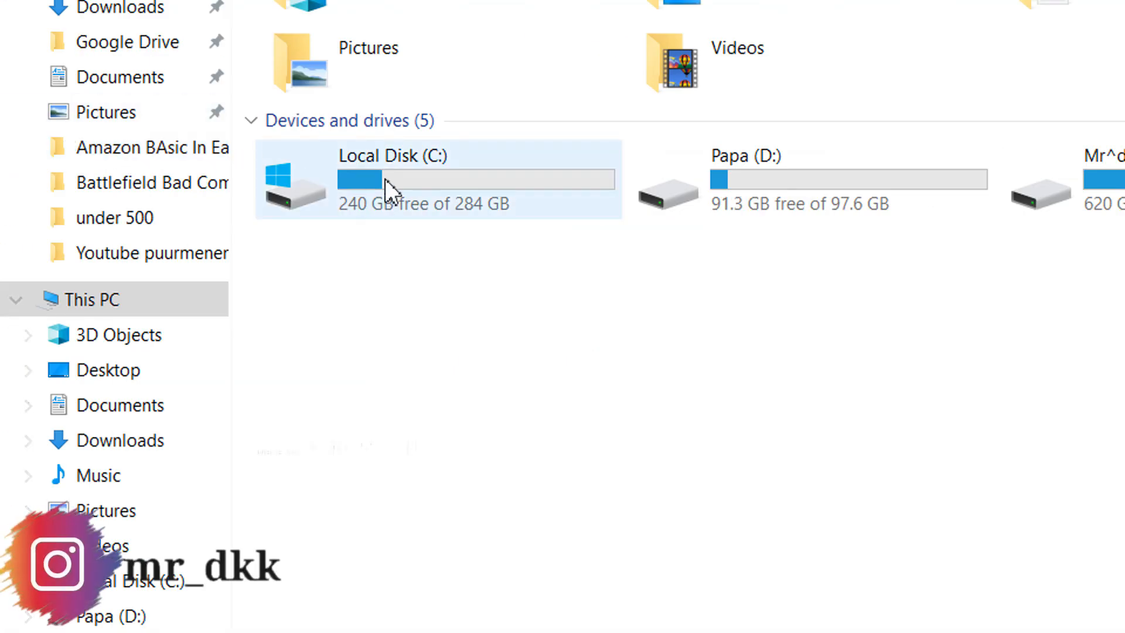
Delete the DU Meter folder from Program Files (x86) on Local Disk (C:).
double_click(385, 178)
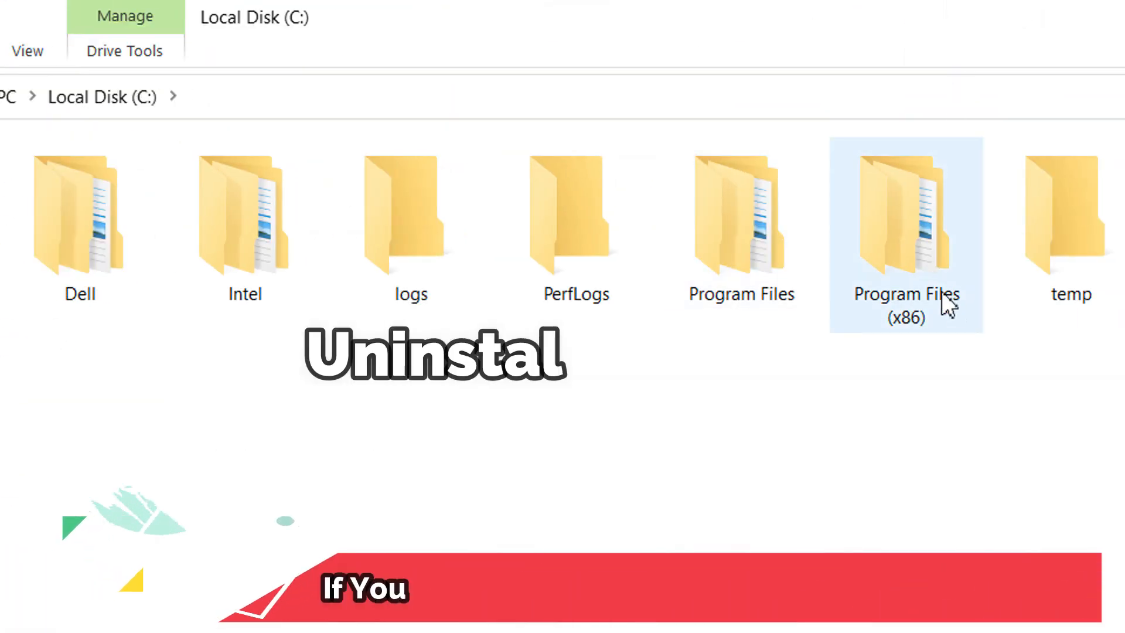
double_click(940, 299)
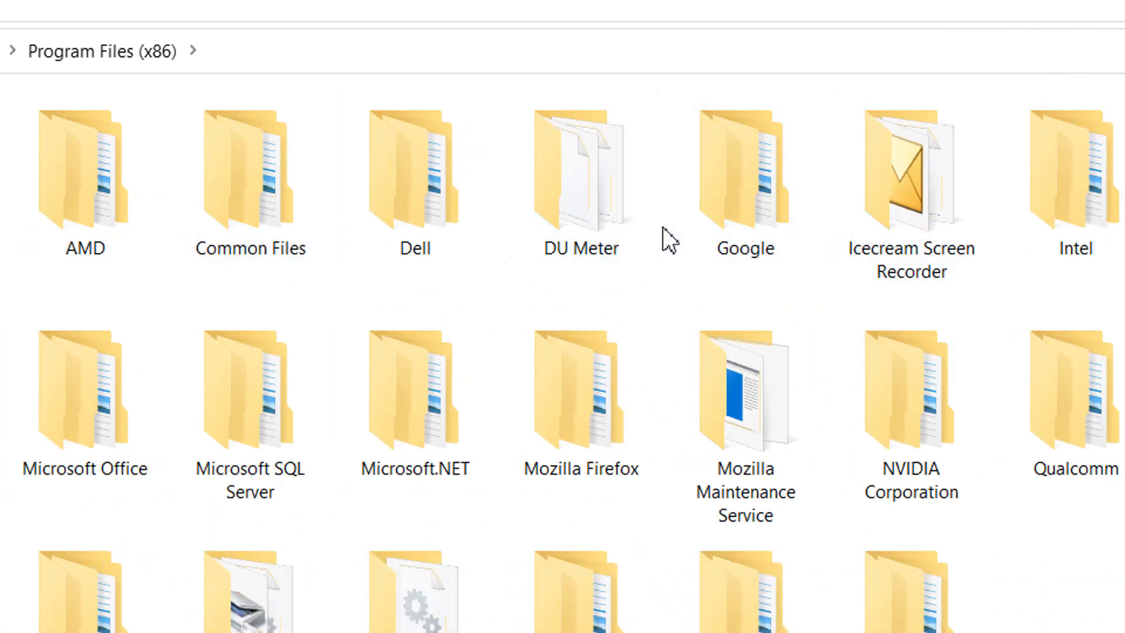
left_click(80, 227)
right_click(617, 209)
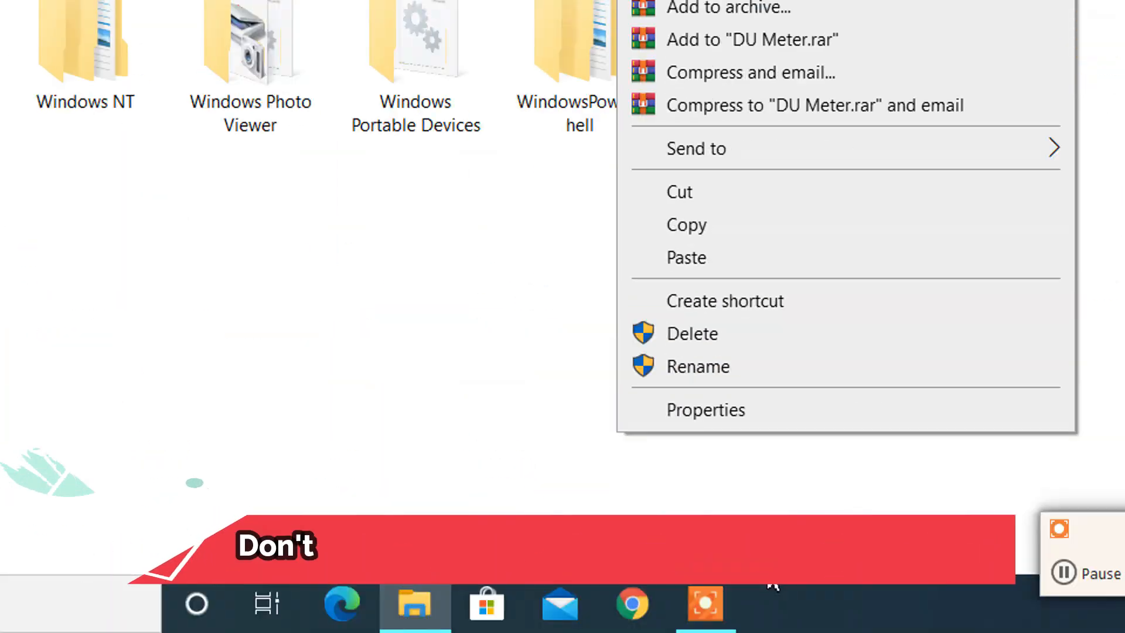
left_click(698, 331)
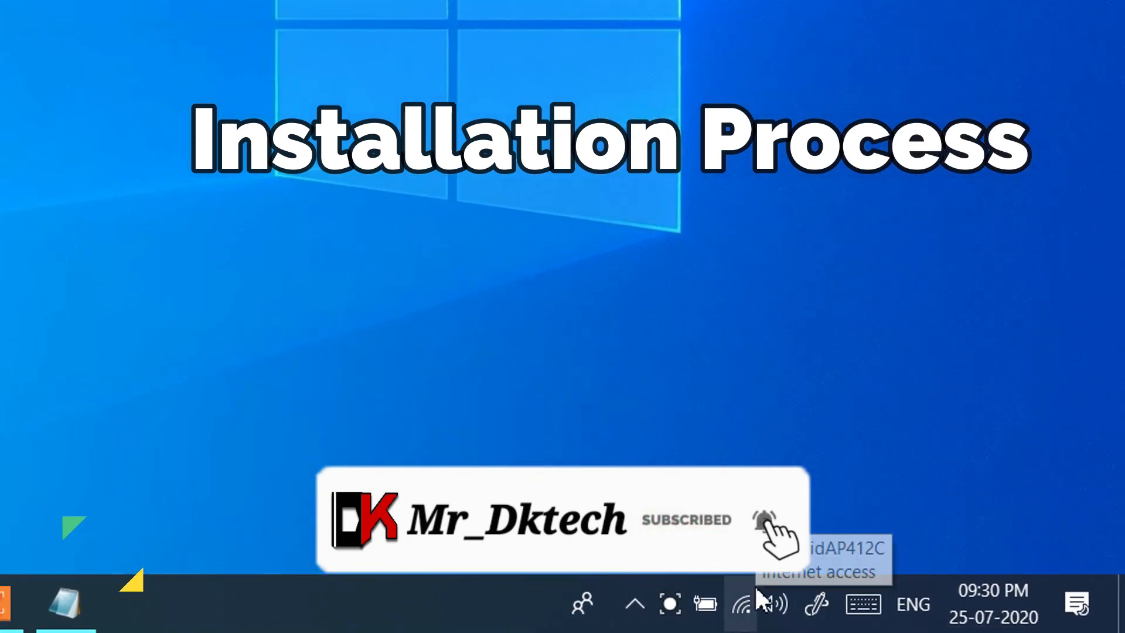
Disconnect the computer from the internet by turning off Wi-Fi.
left_click(754, 589)
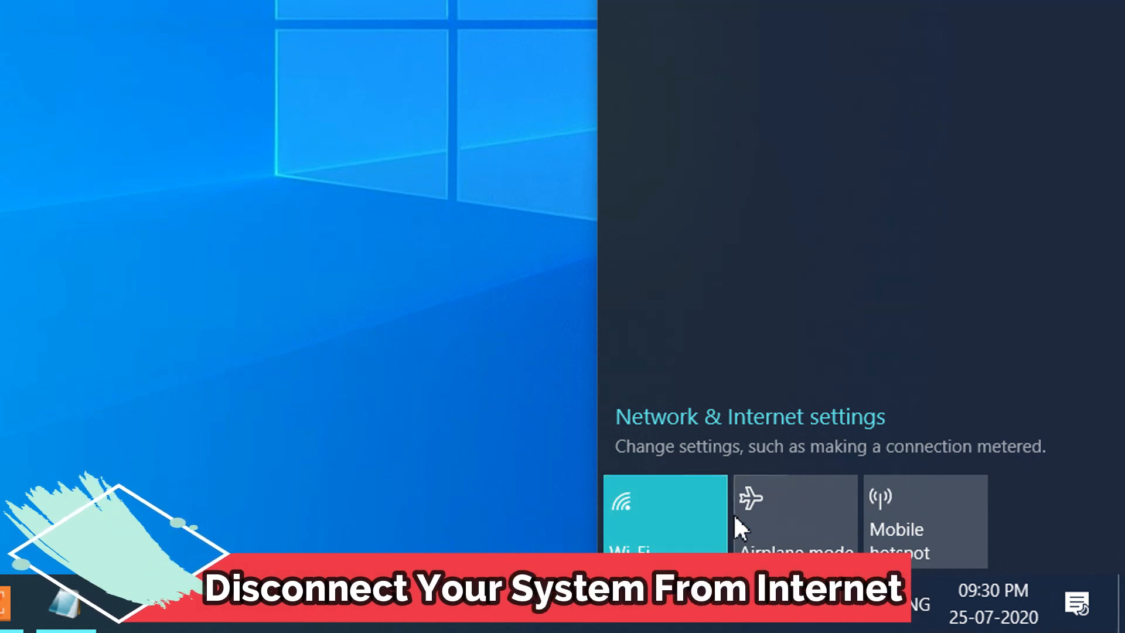
left_click(674, 508)
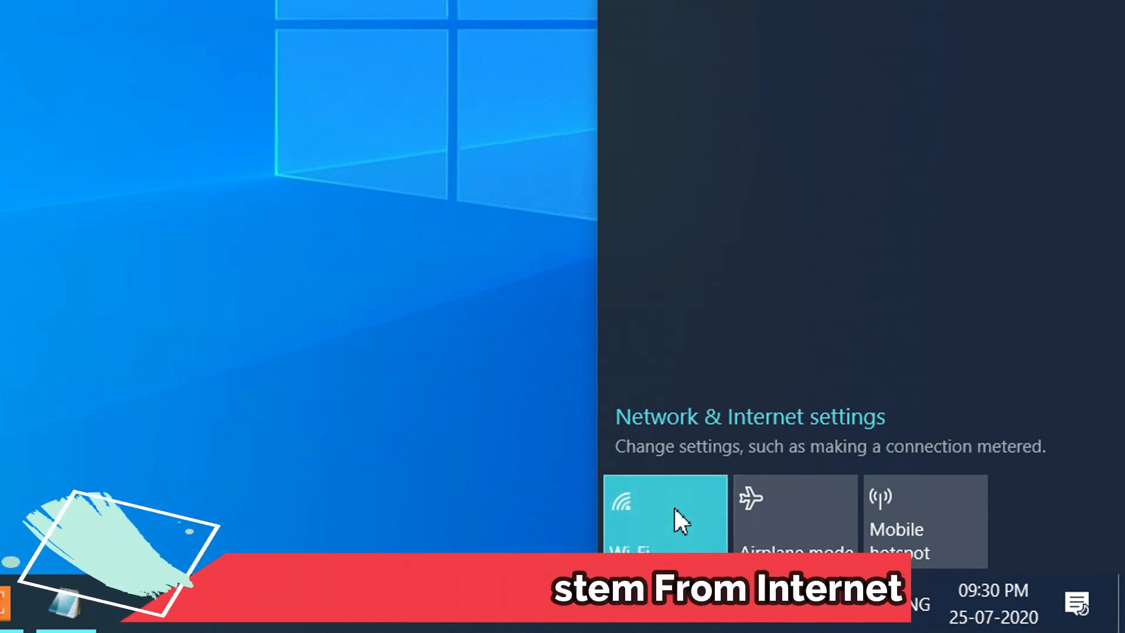
left_click(444, 436)
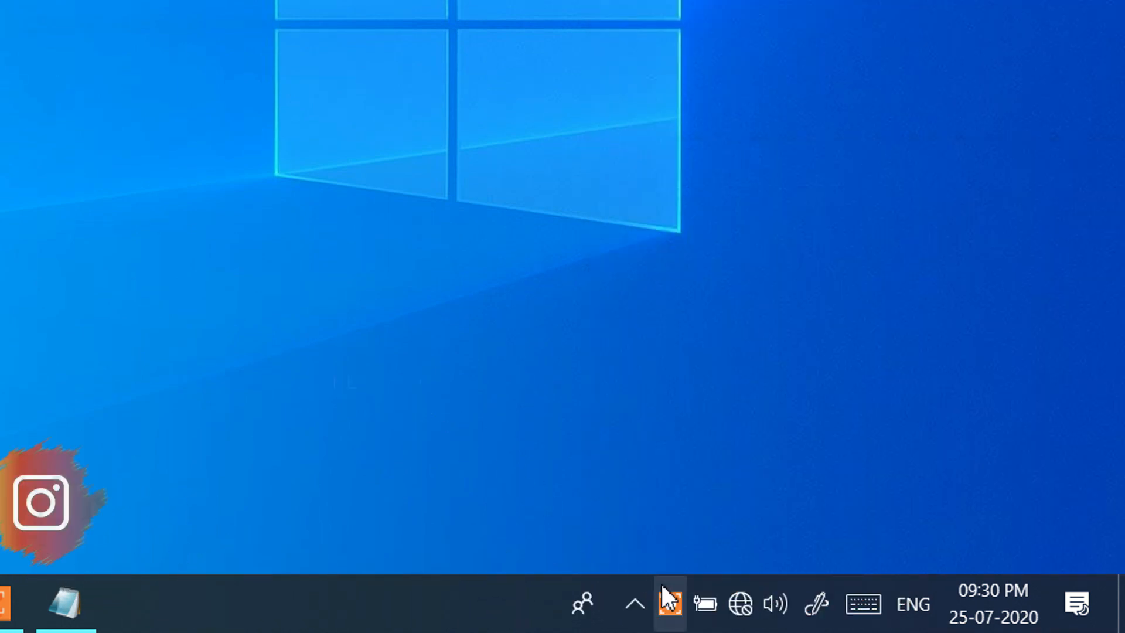
Disable Quick Heal Total Security's virus protection, entering its password and choosing the Turn on after 15 minutes action.
left_click(634, 603)
left_click(635, 603)
left_click(635, 603)
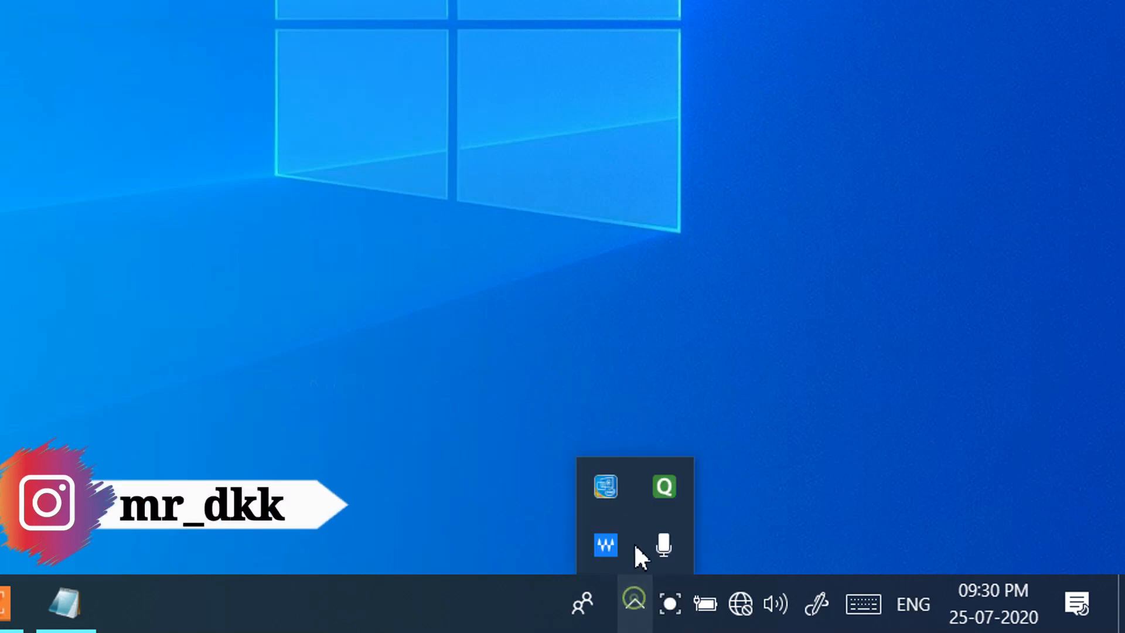
right_click(655, 495)
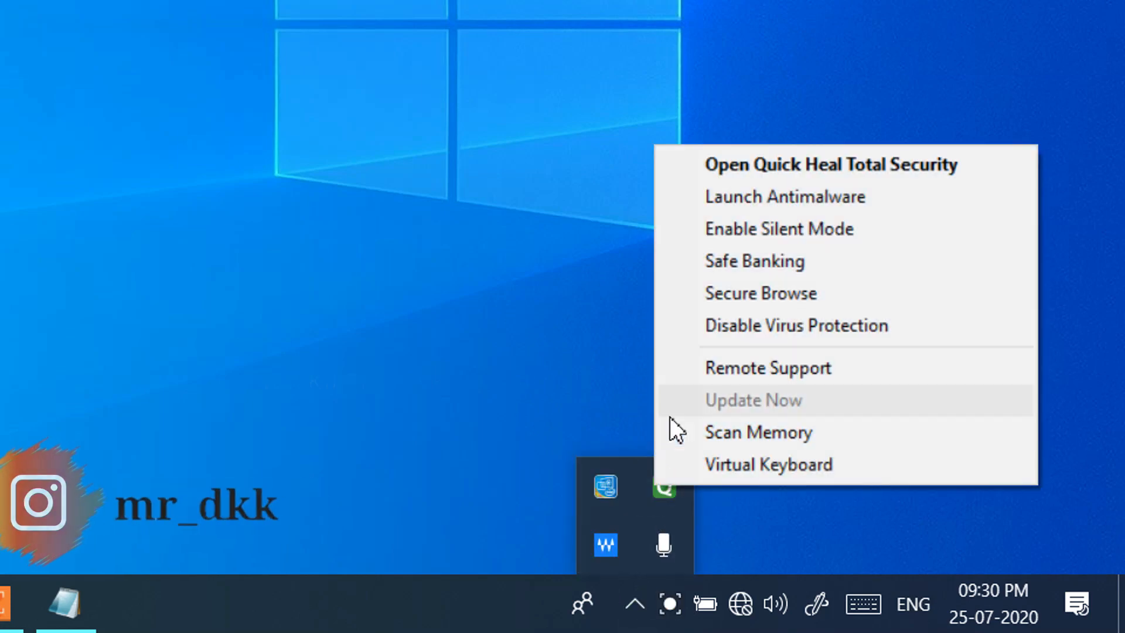
left_click(698, 325)
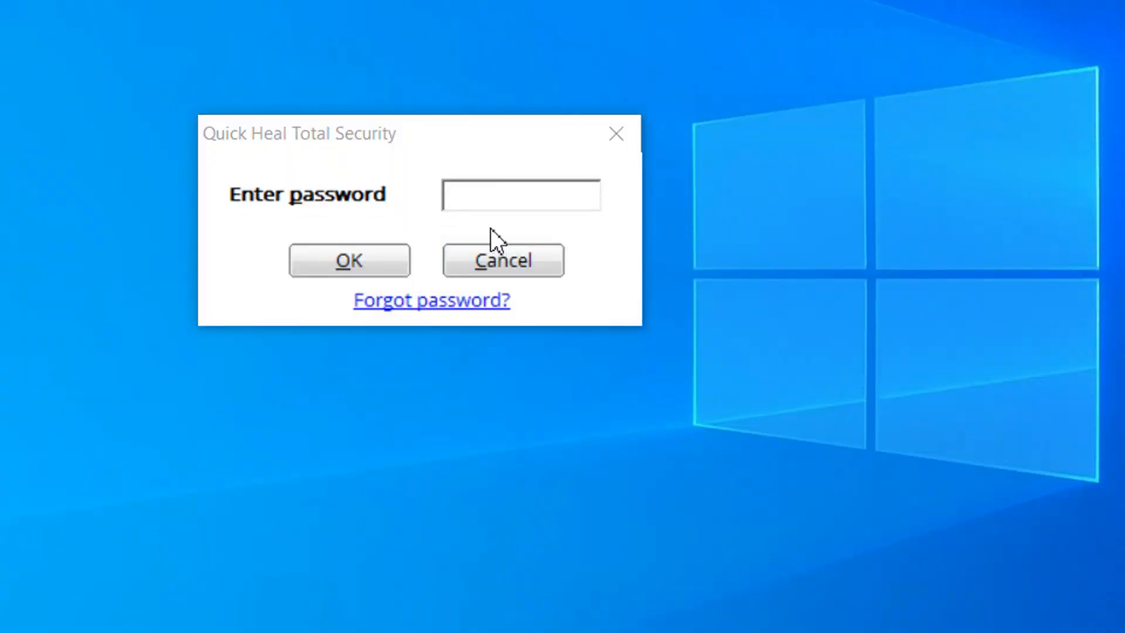
left_click(483, 200)
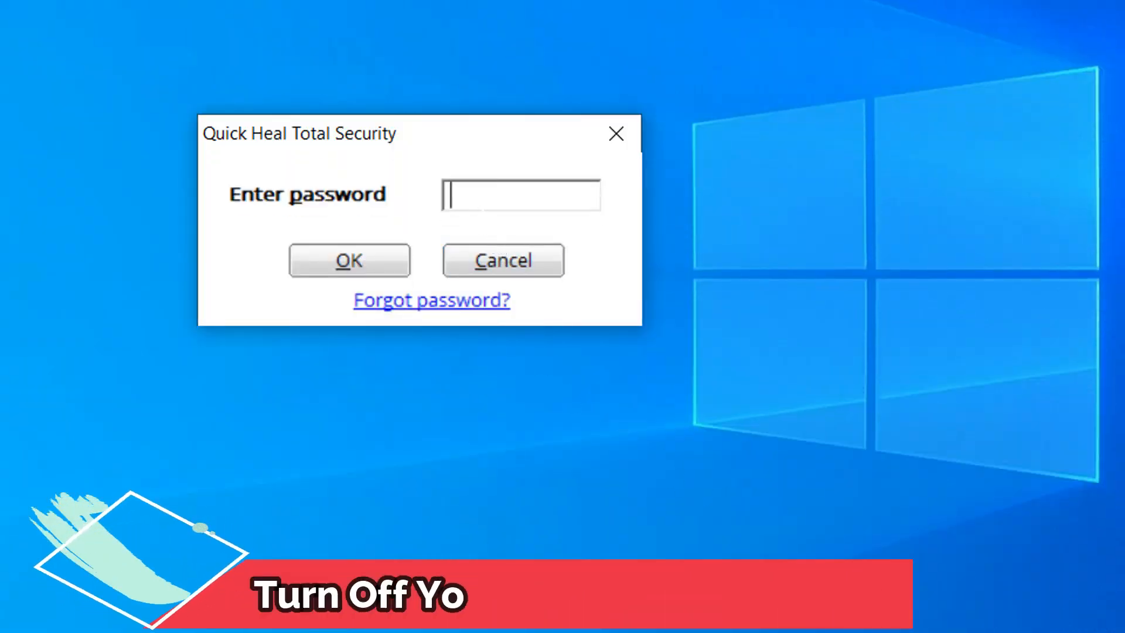
type("***")
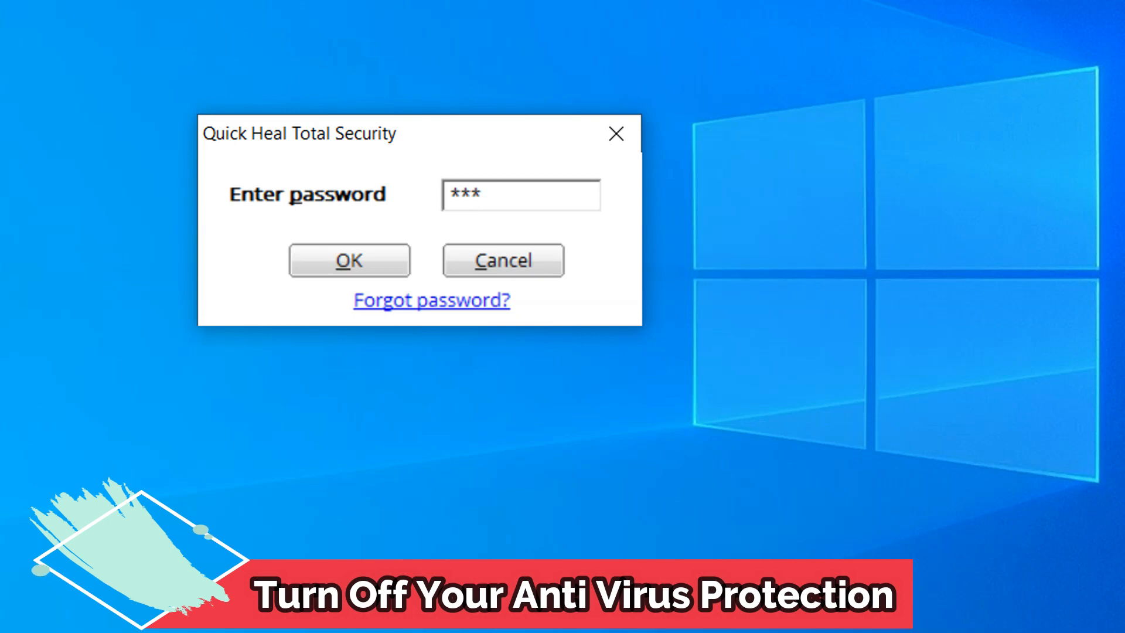
type("******")
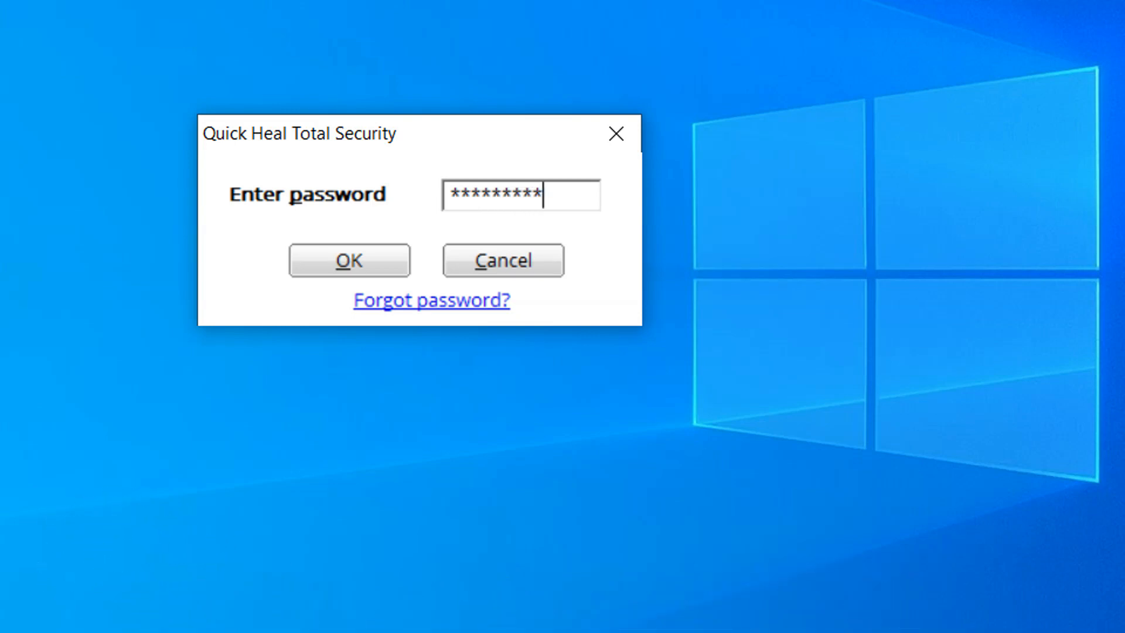
key("Return")
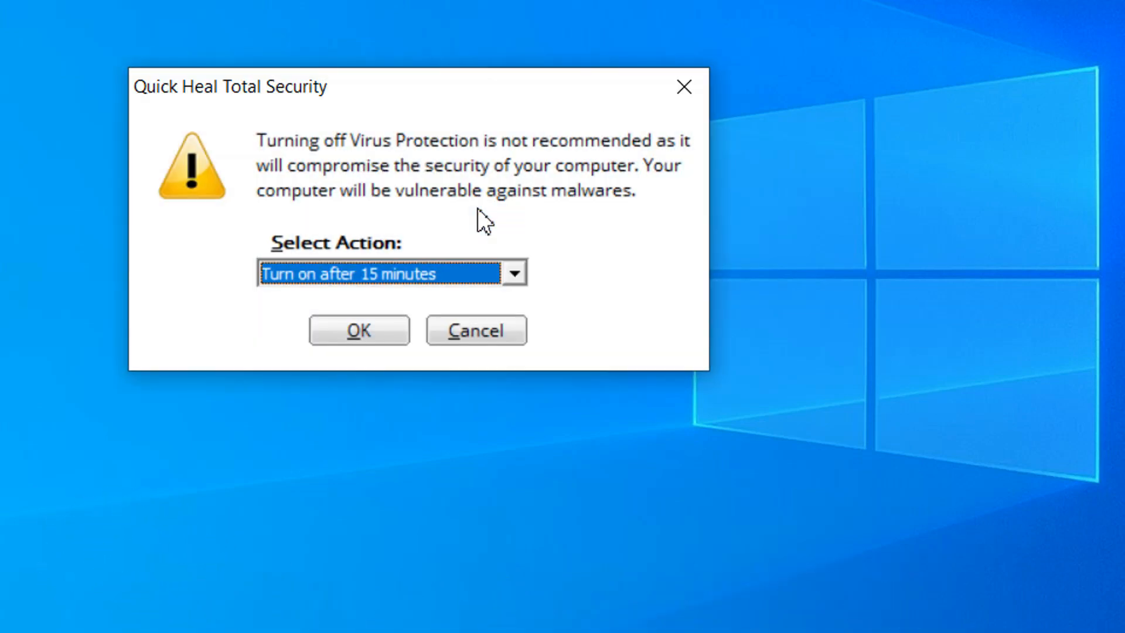
left_click(394, 329)
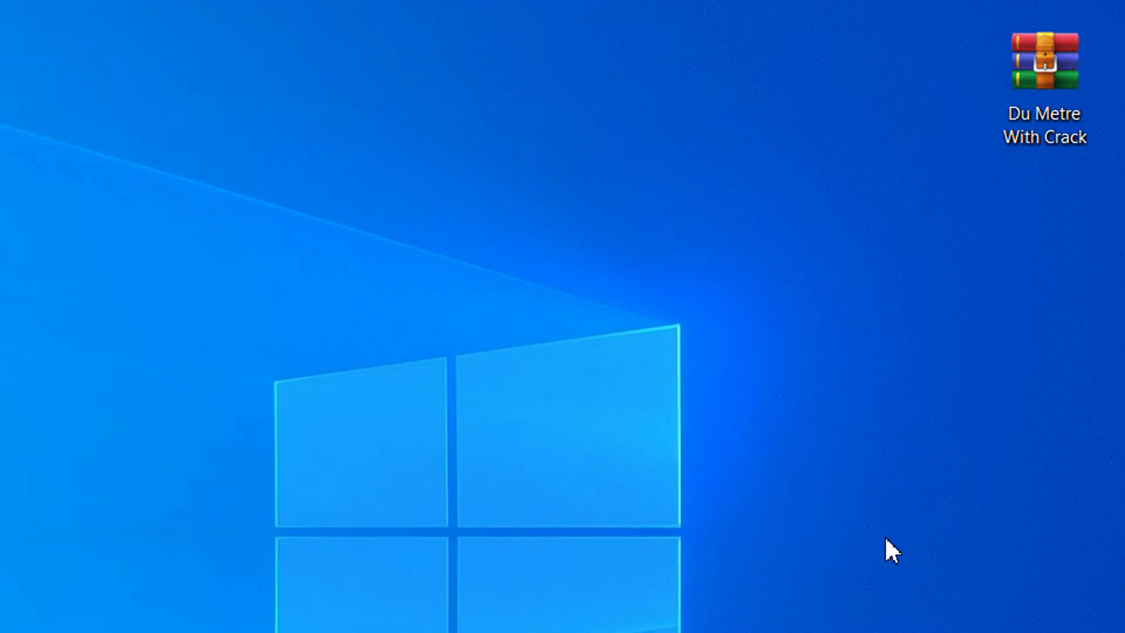
Move the Du Metre With Crack archive to open desktop space and extract it there, supplying the archive password.
left_click_drag(1045, 101, 436, 300)
left_click_drag(434, 374, 536, 326)
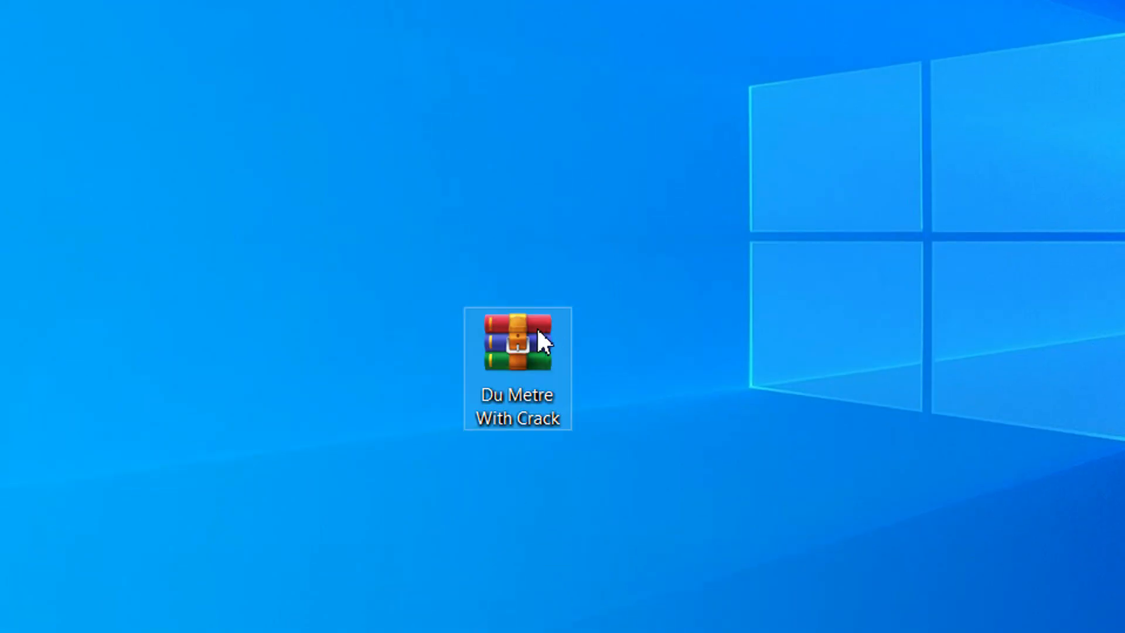
right_click(532, 338)
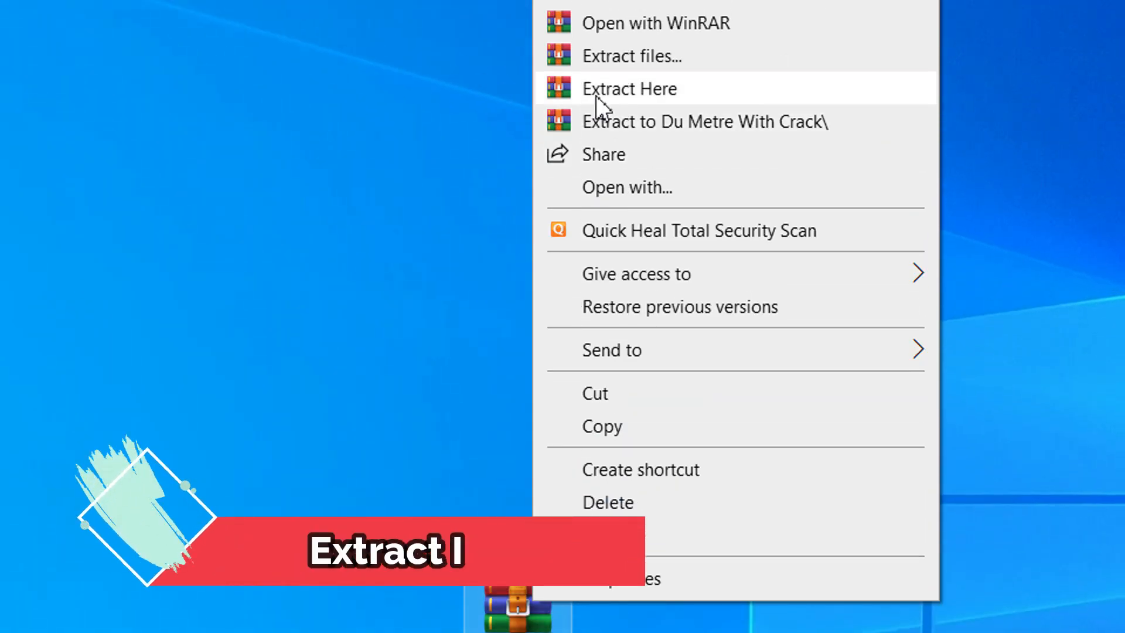
left_click(595, 96)
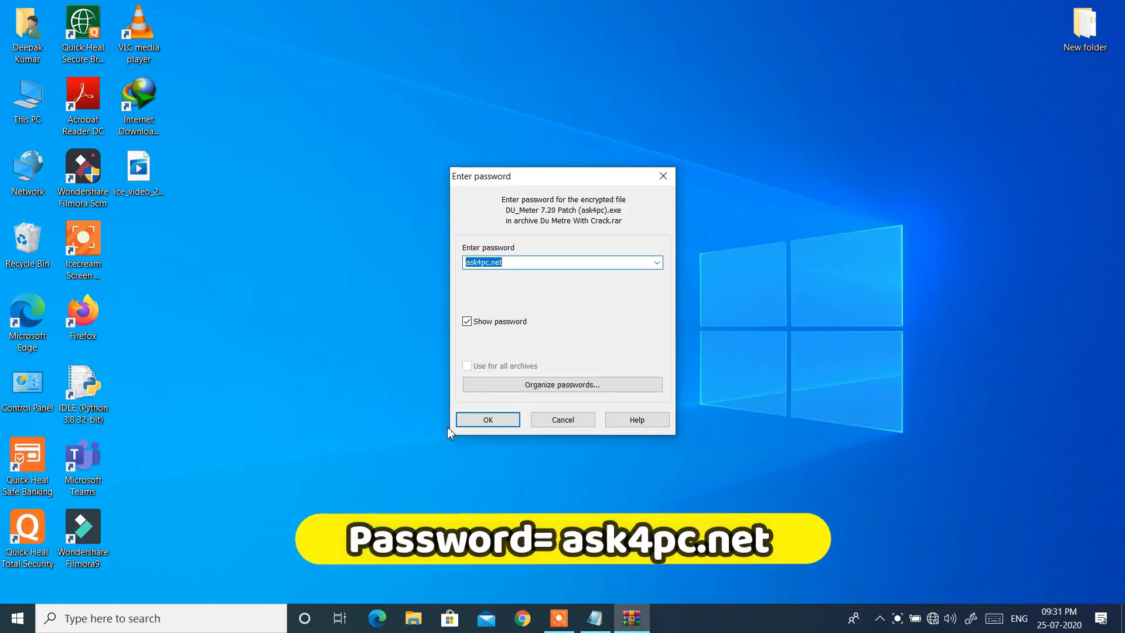
left_click(470, 420)
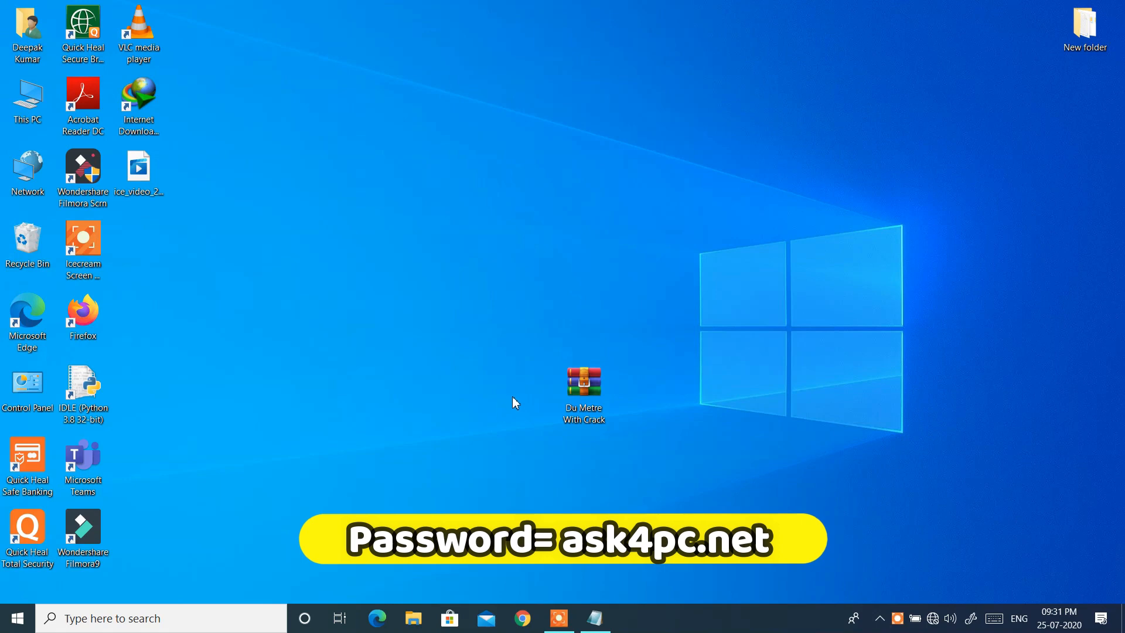
Move the Du Metre With Crack archive below New folder and refresh the desktop.
left_click_drag(583, 384, 856, 336)
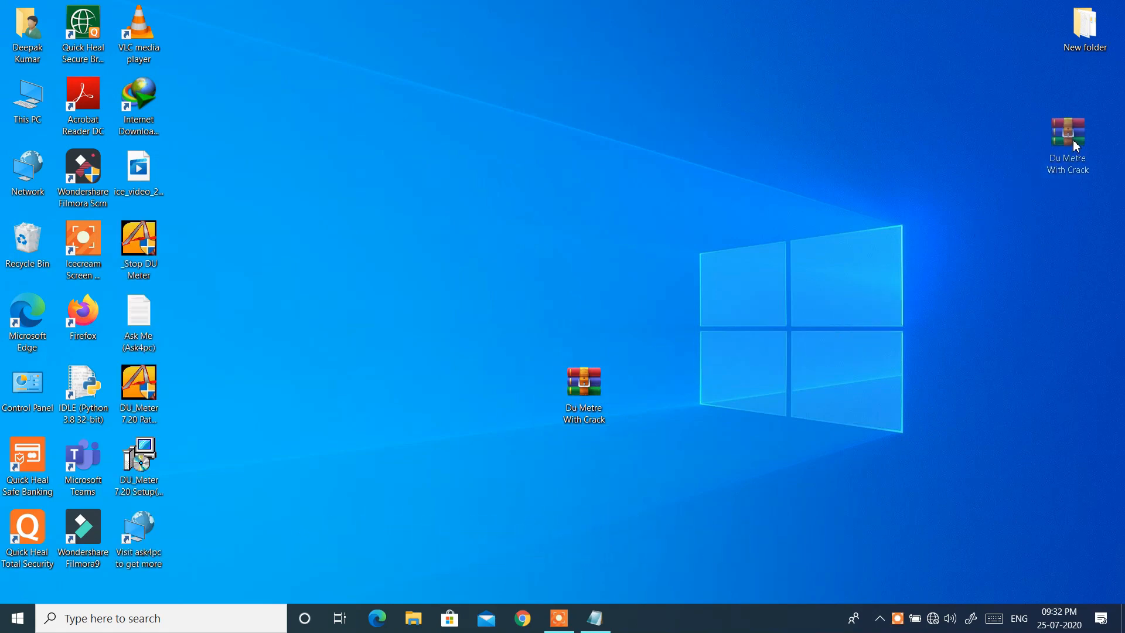
left_click_drag(1076, 146, 1076, 147)
right_click(311, 501)
left_click(398, 370)
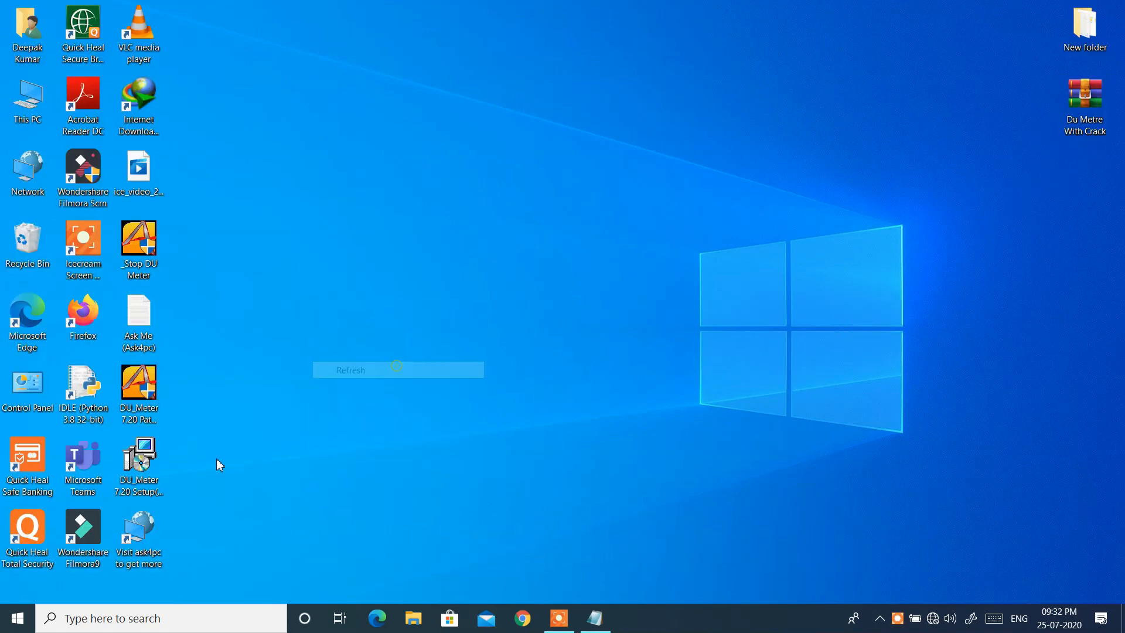
Move the DU_Meter 7.20 Setup file to open desktop space and run it.
left_click_drag(159, 470, 618, 286)
right_click(611, 282)
left_click(570, 298)
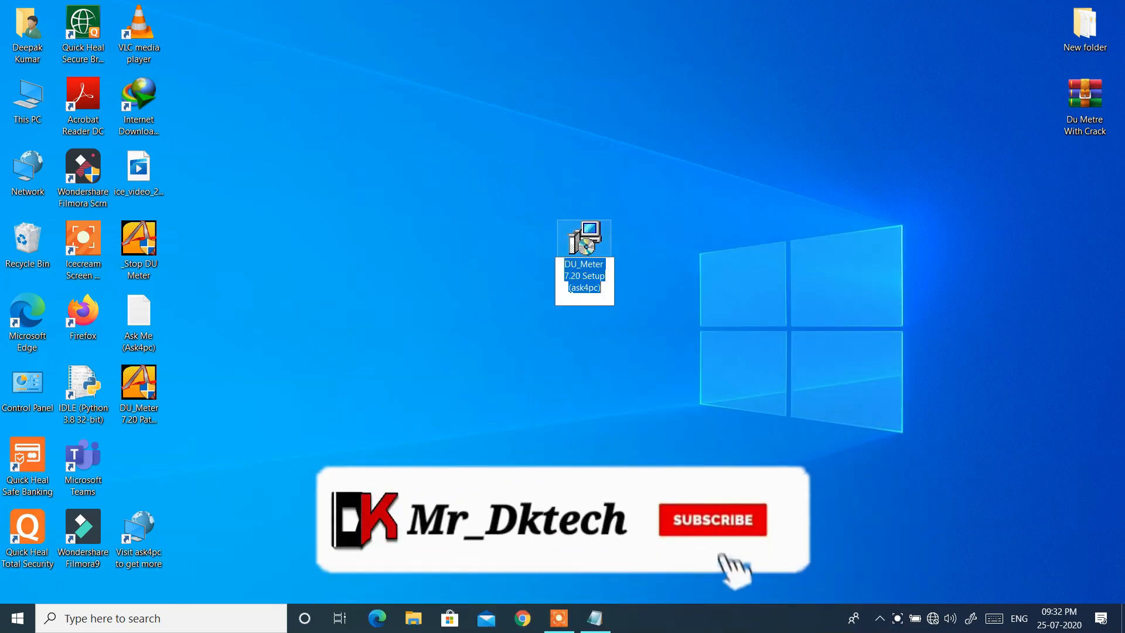
left_click(574, 226)
double_click(574, 225)
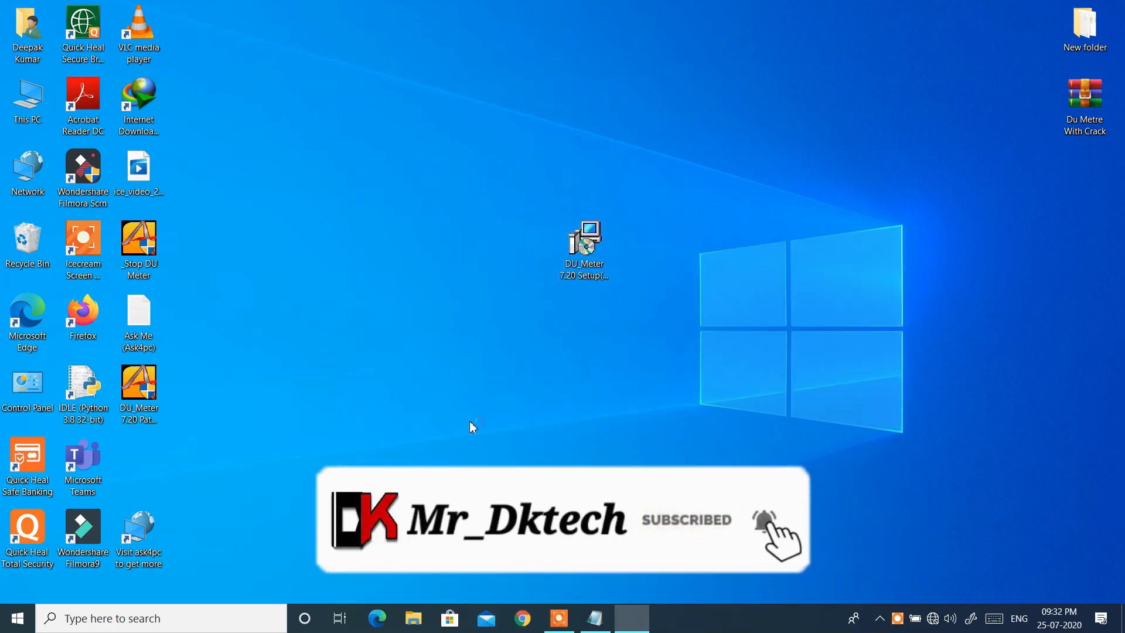
left_click(572, 342)
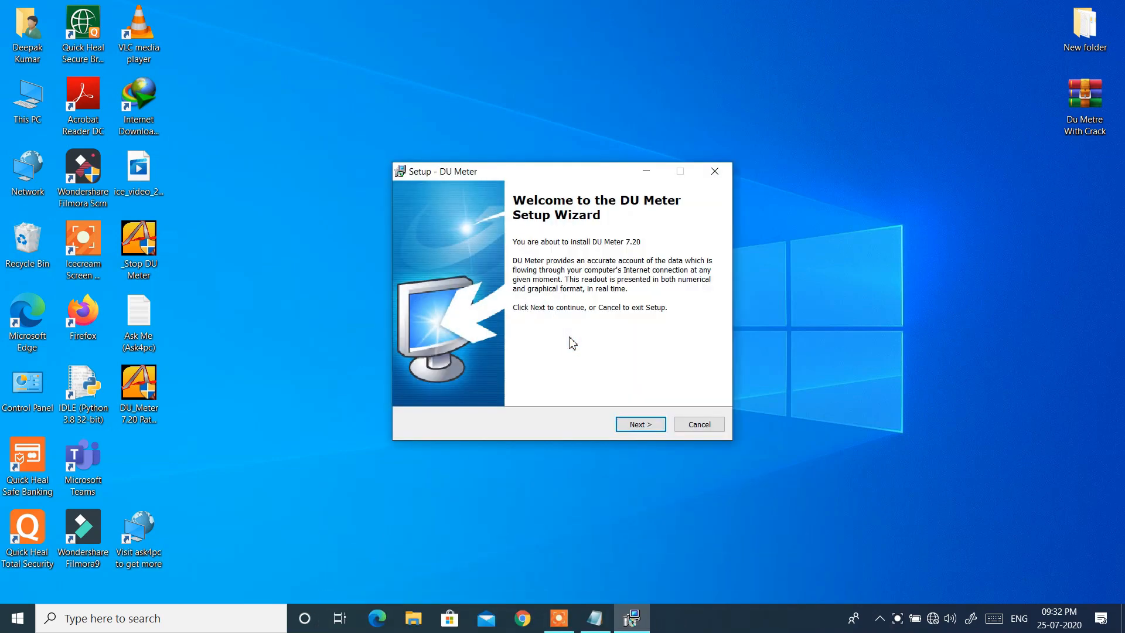
Install DU Meter 7.20, accepting the license agreement, and finish the setup with Launch DU Meter unchecked.
left_click(640, 424)
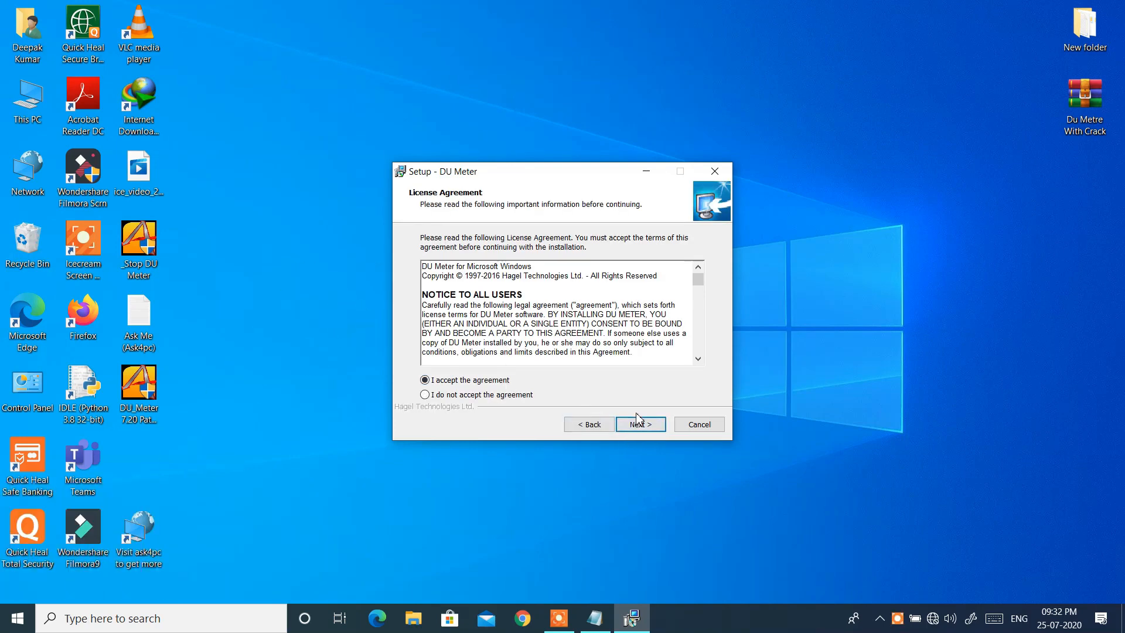
left_click(643, 424)
left_click(641, 425)
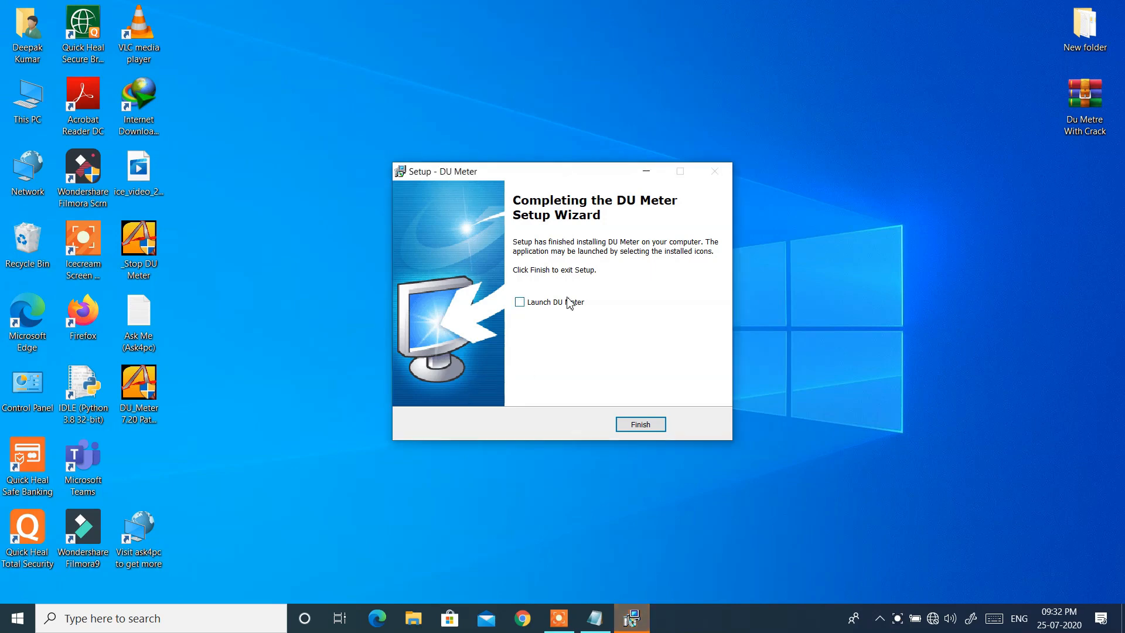
left_click(638, 435)
Refresh the desktop and launch the installed DU Meter program.
right_click(636, 232)
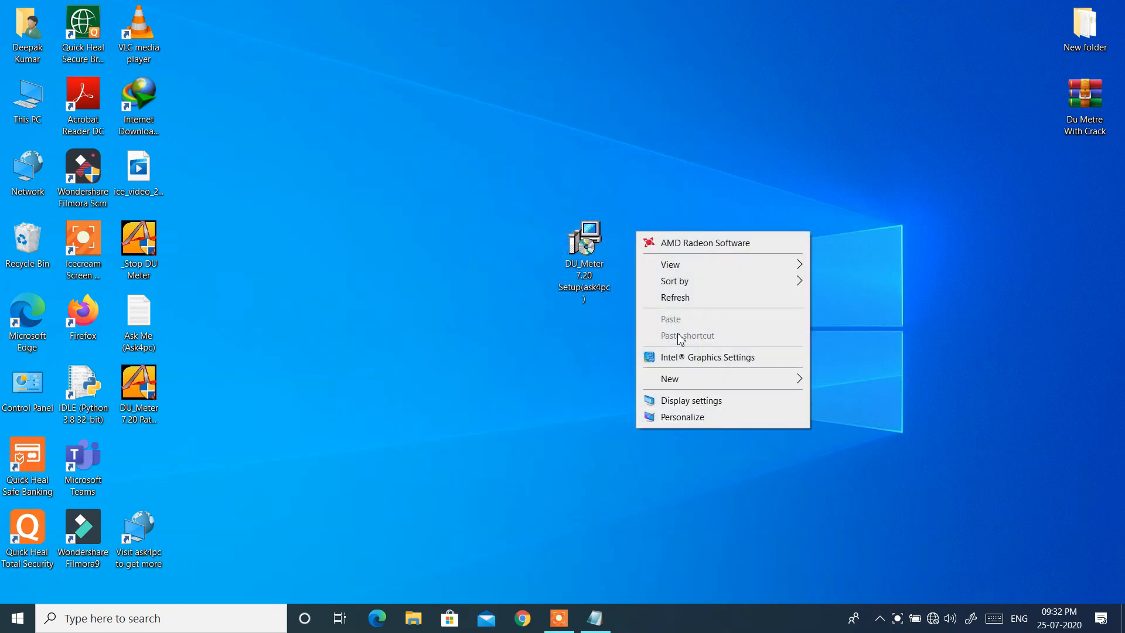
left_click(677, 299)
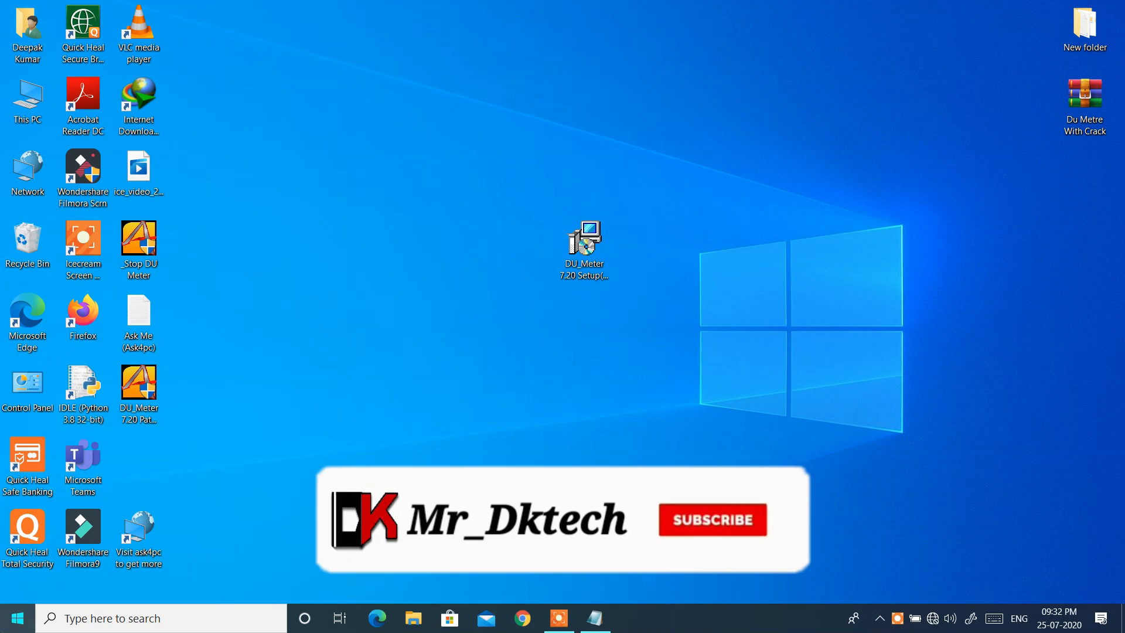
left_click(17, 618)
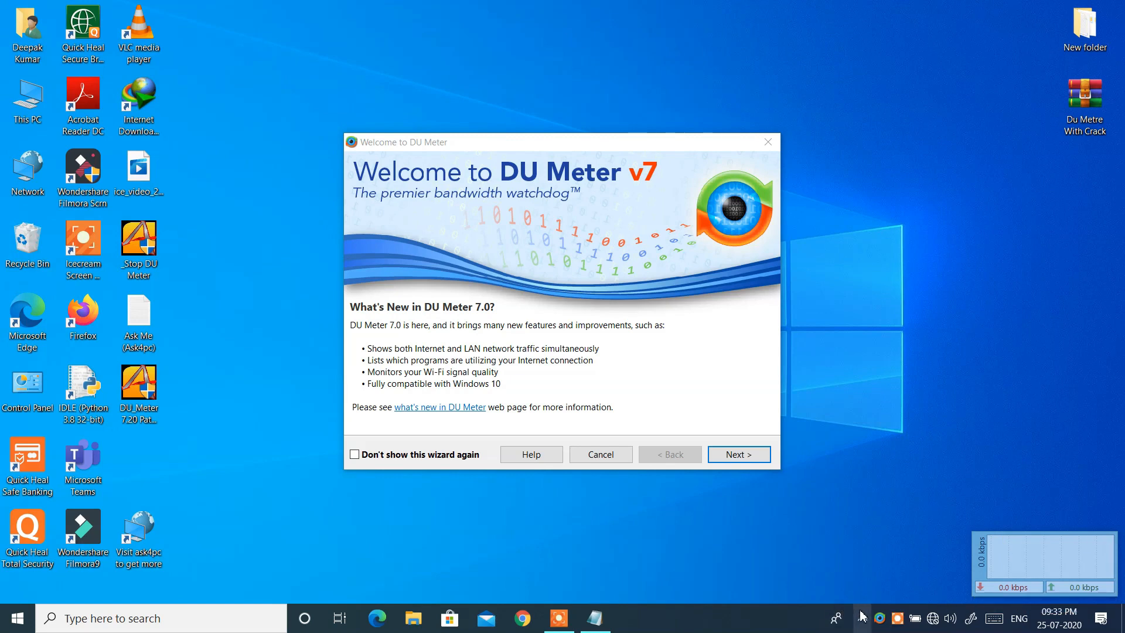
Dismiss the DU Meter welcome wizard, put its notification icon among the hidden icons, and open the About DU Meter window.
left_click(768, 142)
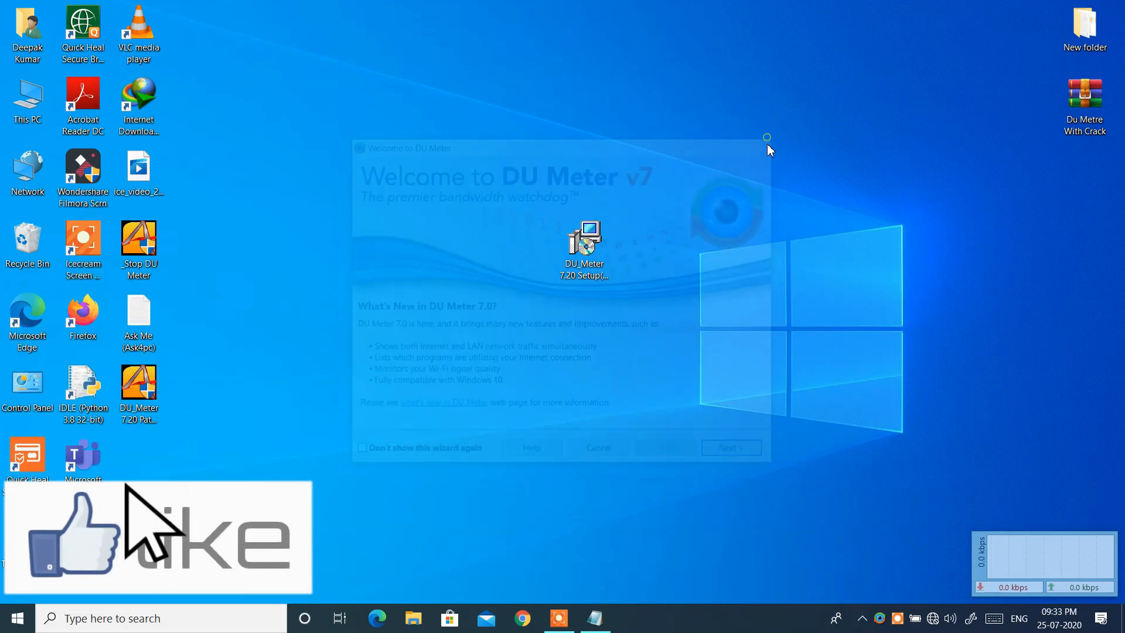
left_click_drag(877, 626, 853, 587)
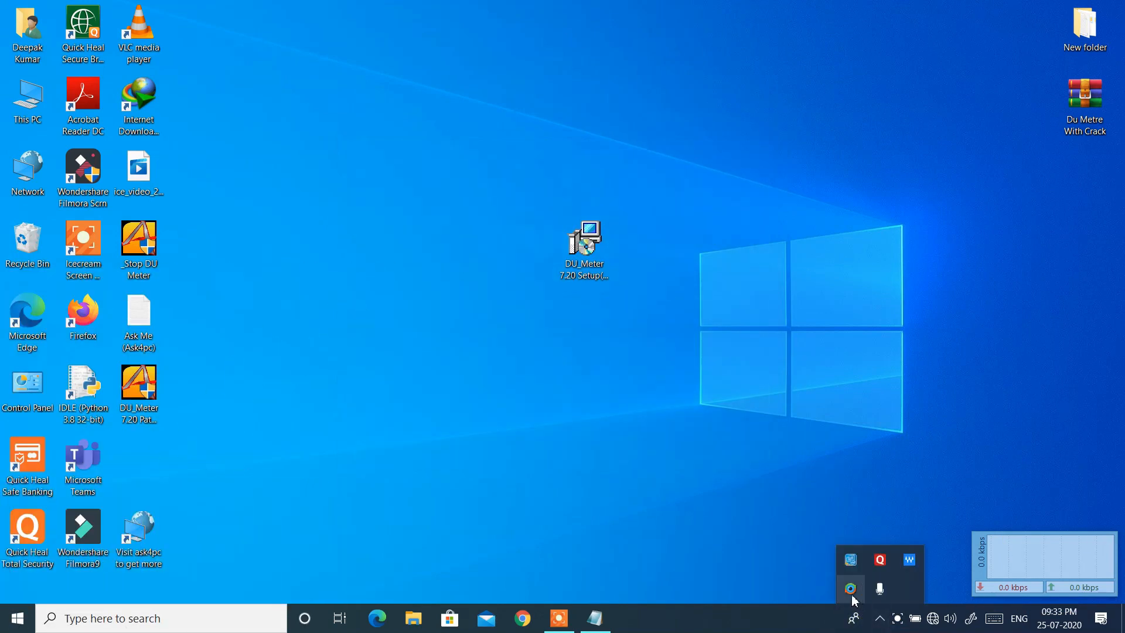
right_click(852, 589)
left_click(868, 579)
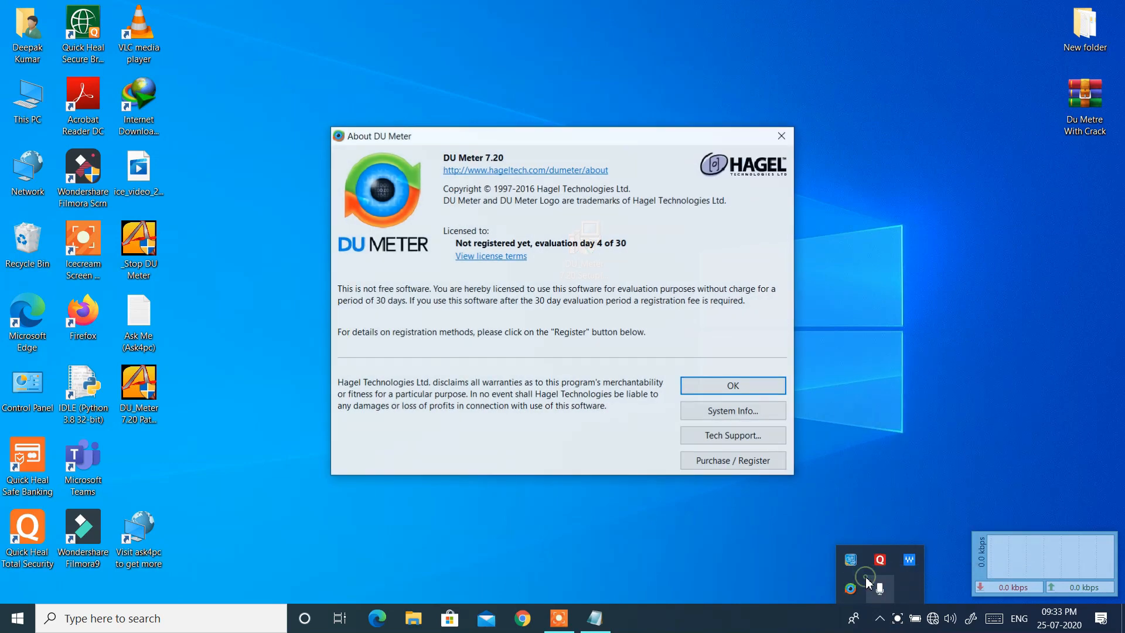
Close the floating DU Meter monitor, check the license status in the About DU Meter window, and dismiss that window.
left_click(1053, 591)
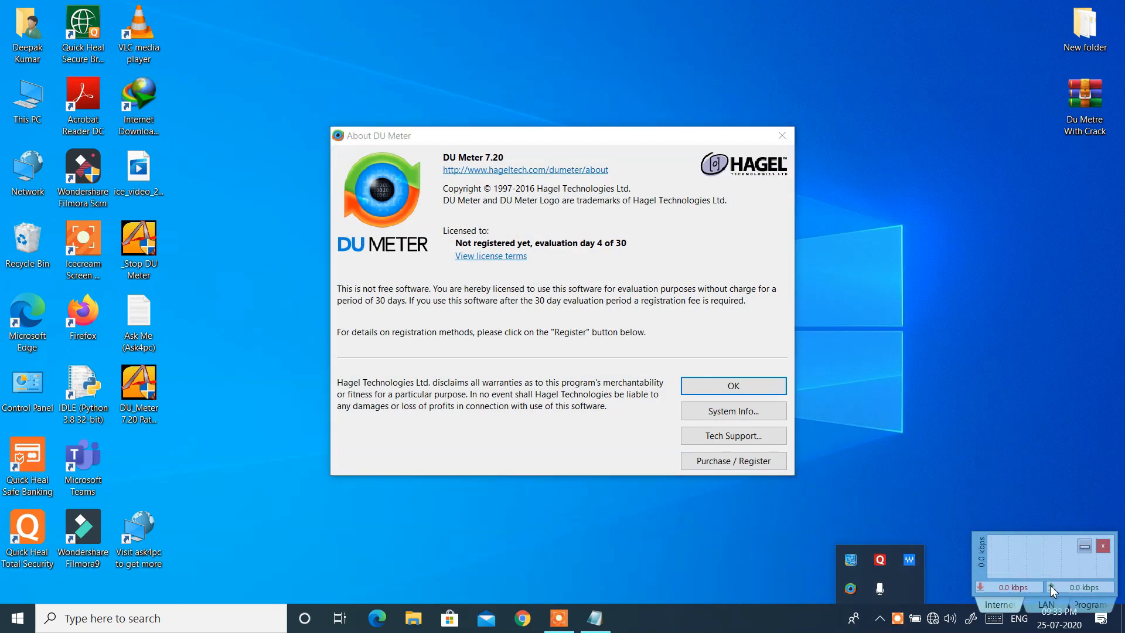
left_click(1104, 547)
left_click(888, 622)
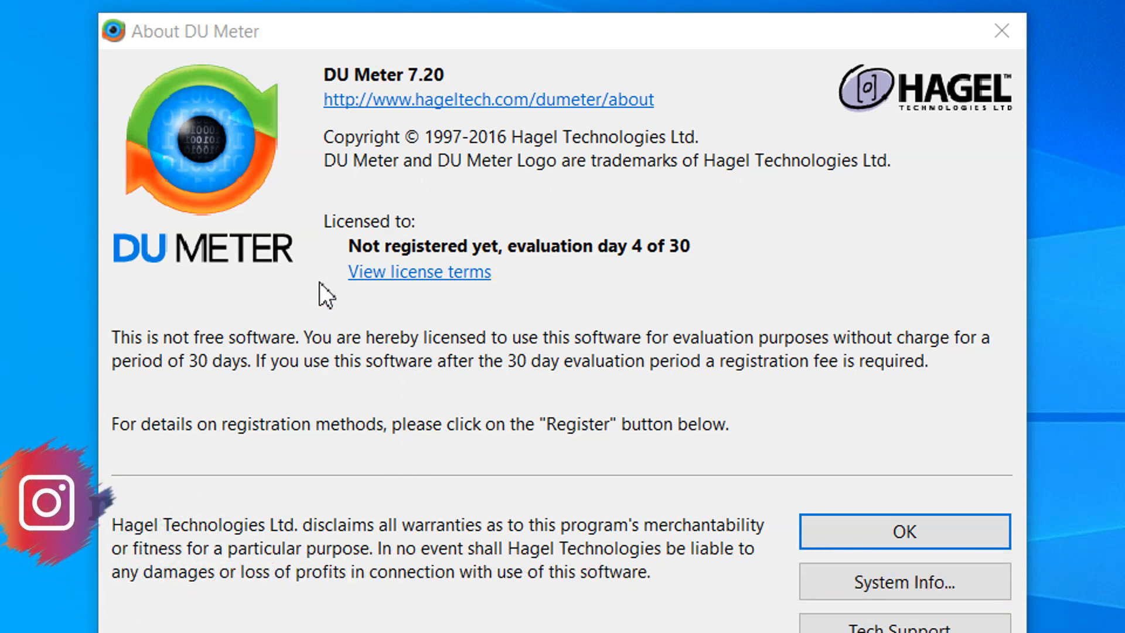
left_click(323, 225)
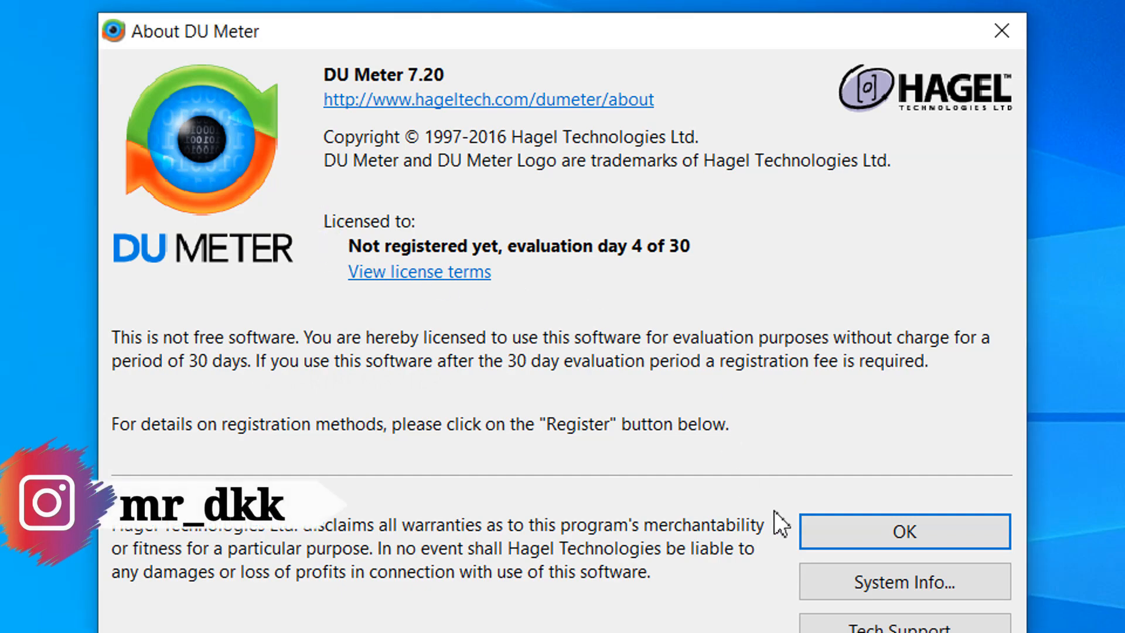
left_click(829, 529)
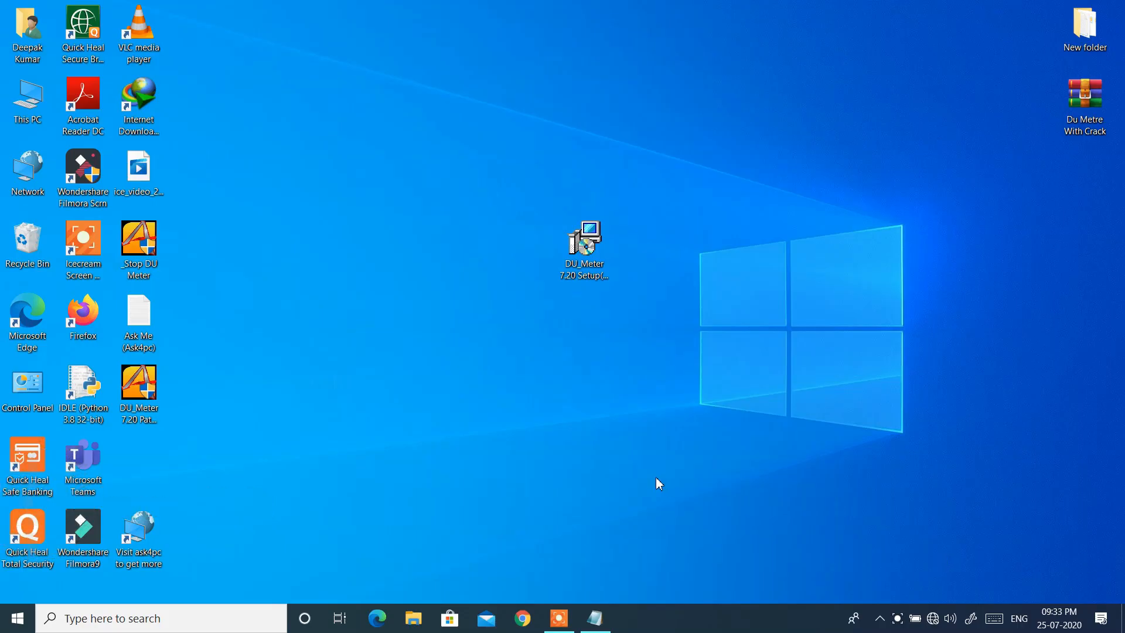
Refresh the desktop.
right_click(656, 478)
right_click(670, 339)
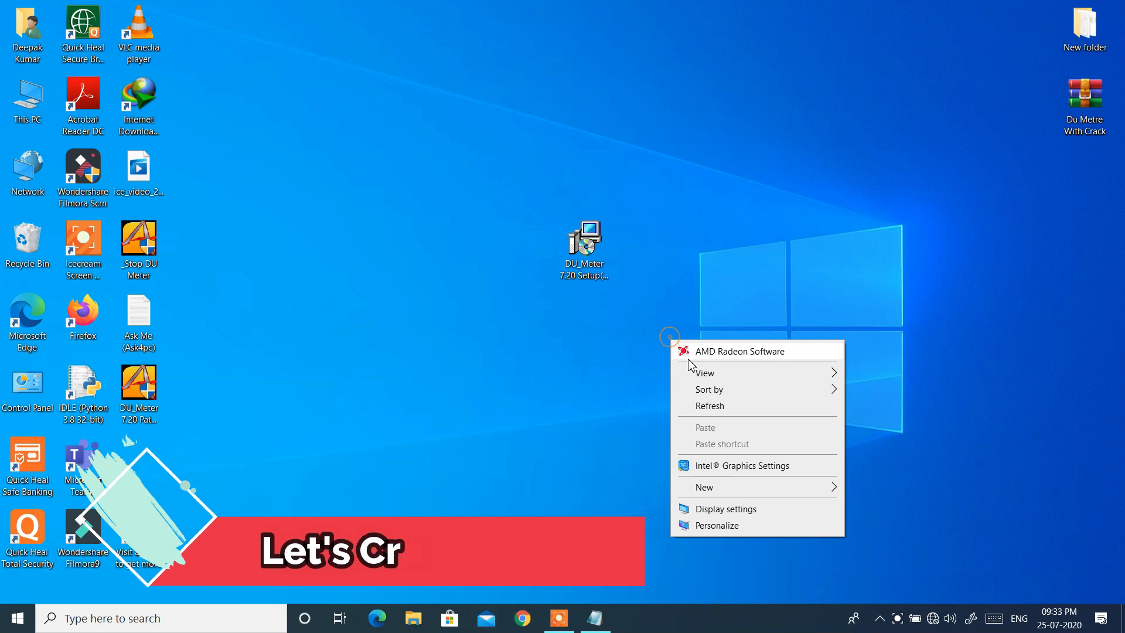
left_click(705, 402)
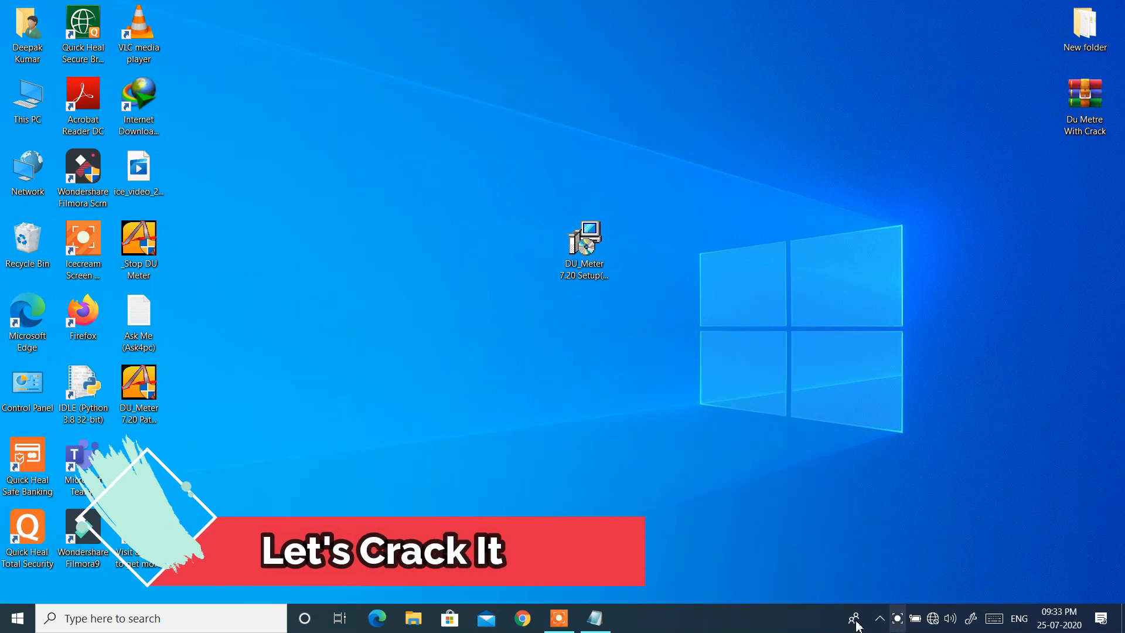
Open Task Manager and end the DU Meter Service (32 bit) process.
right_click(776, 618)
left_click(792, 546)
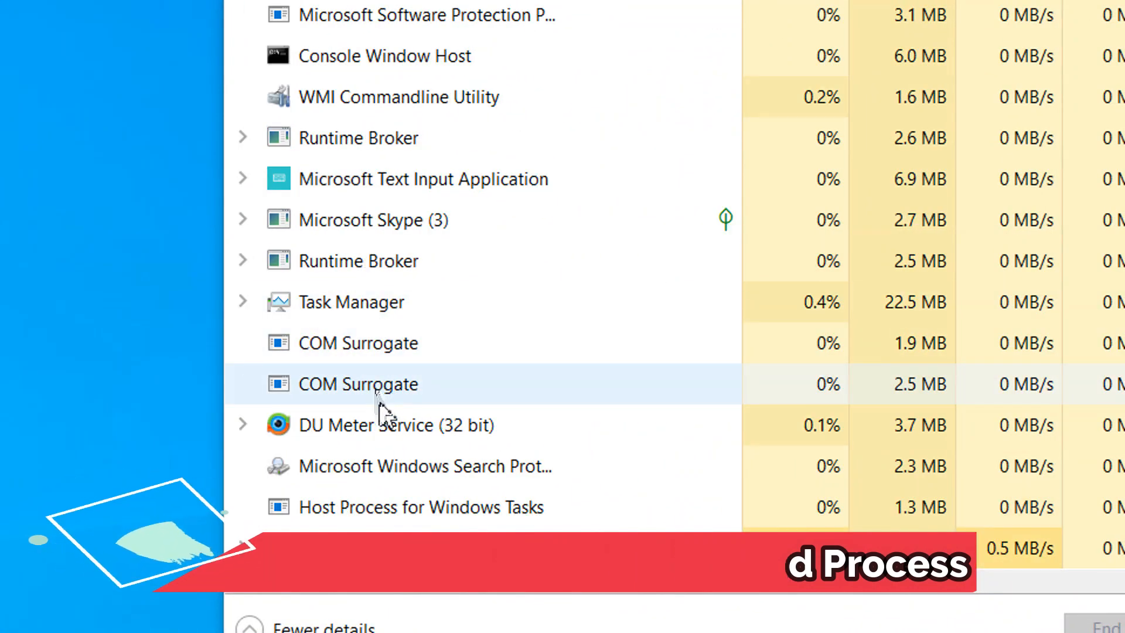
right_click(385, 417)
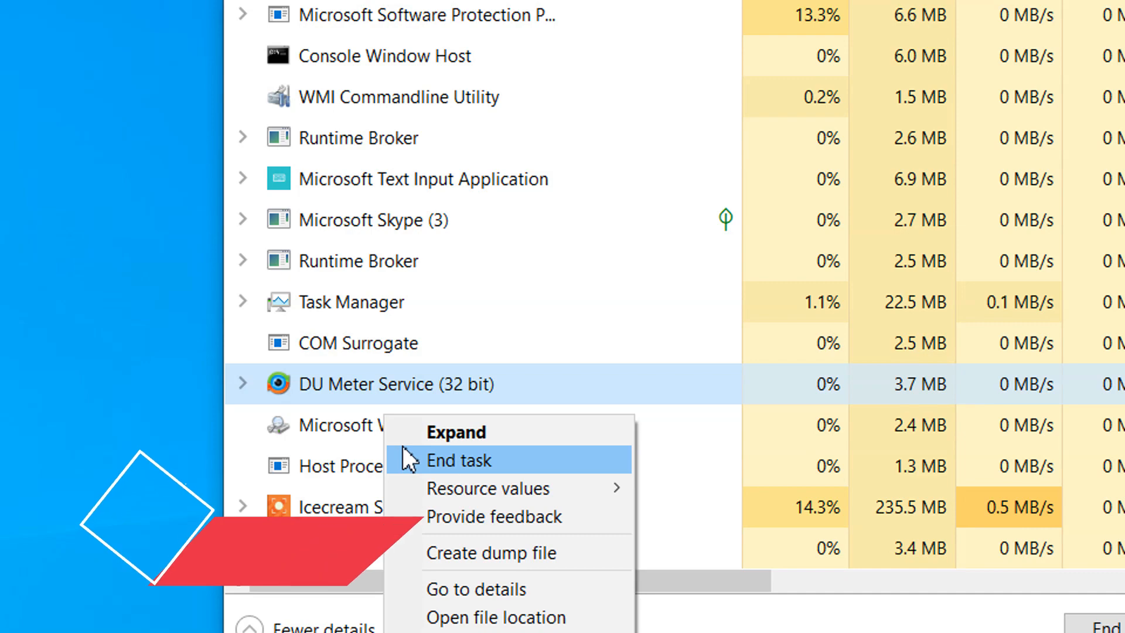
left_click(403, 446)
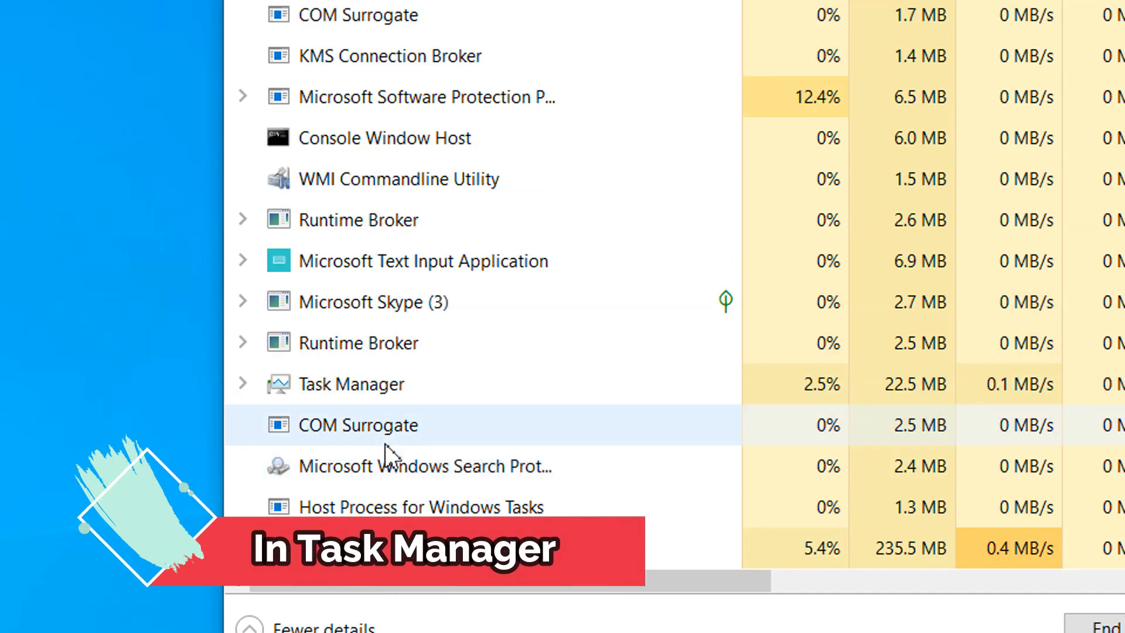
End the DU Meter Monitor (32 bit) process and check the rest of the process list for DU Meter entries.
scroll(392, 443, "down", 5)
scroll(389, 440, "down", 10)
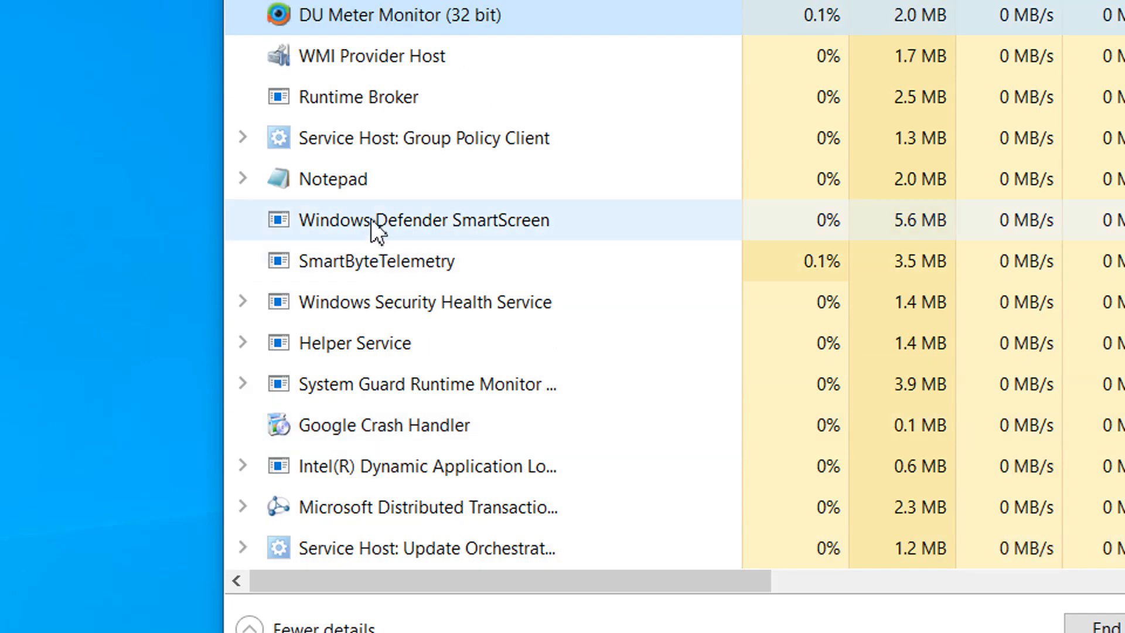
scroll(385, 96, "up", 2)
right_click(367, 114)
left_click(375, 129)
scroll(427, 270, "down", 5)
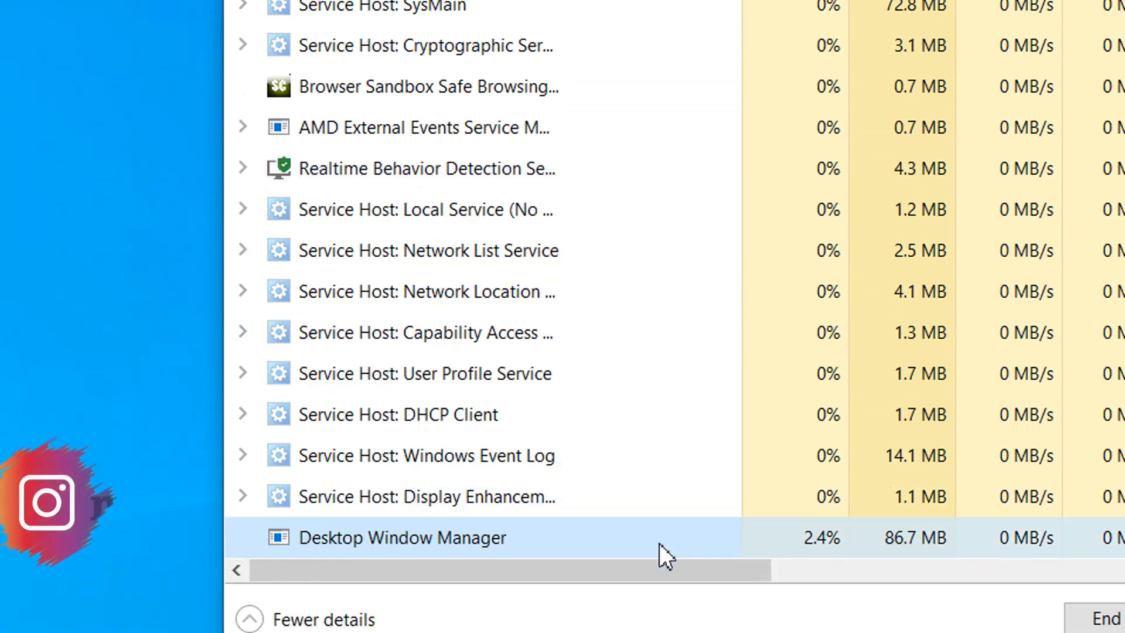
scroll(580, 445, "down", 1)
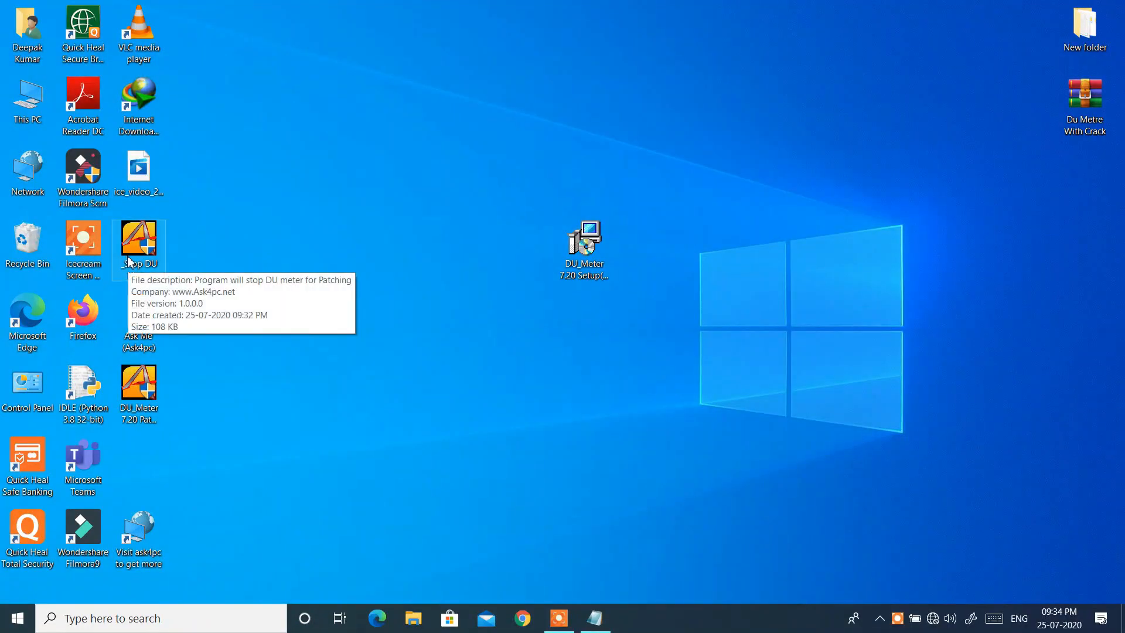
left_click_drag(152, 275, 151, 262)
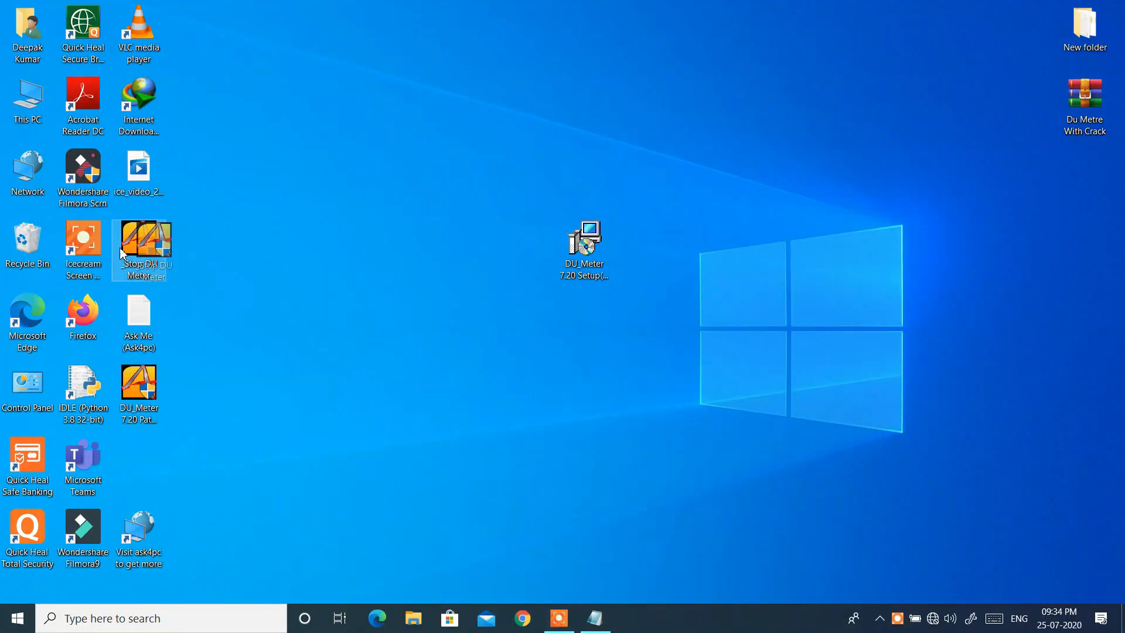
left_click_drag(142, 308, 416, 345)
left_click_drag(362, 258, 452, 385)
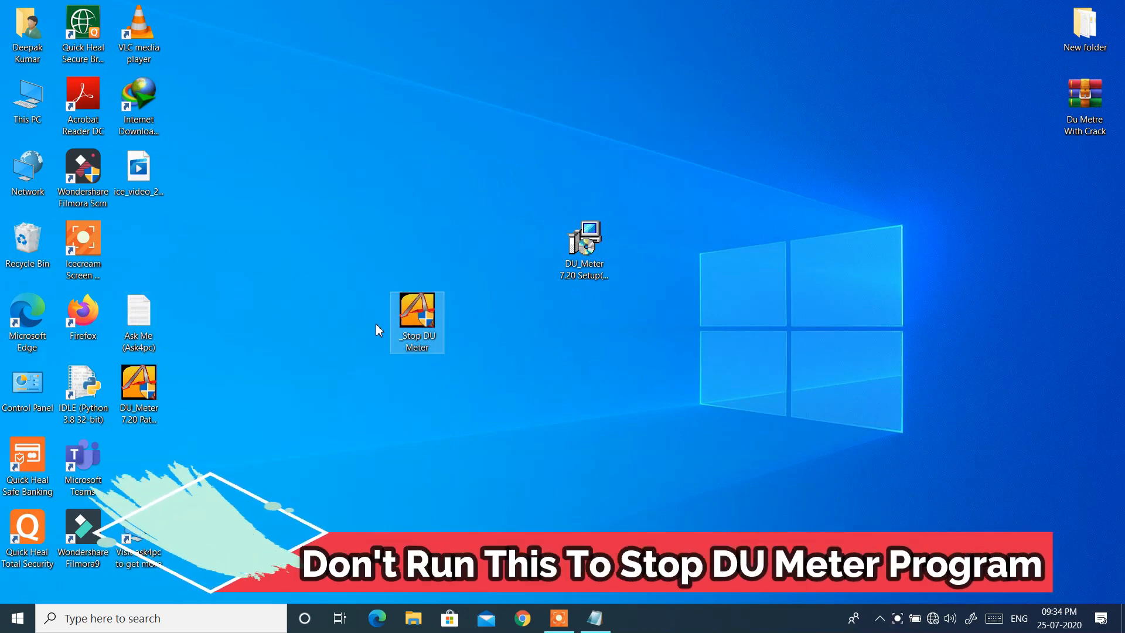
left_click_drag(441, 343, 436, 367)
left_click_drag(339, 291, 157, 259)
Refresh the desktop, run the DU_Meter 7.20 Patch (ask4pc) file from open desktop space, and start its patch operation.
right_click(288, 276)
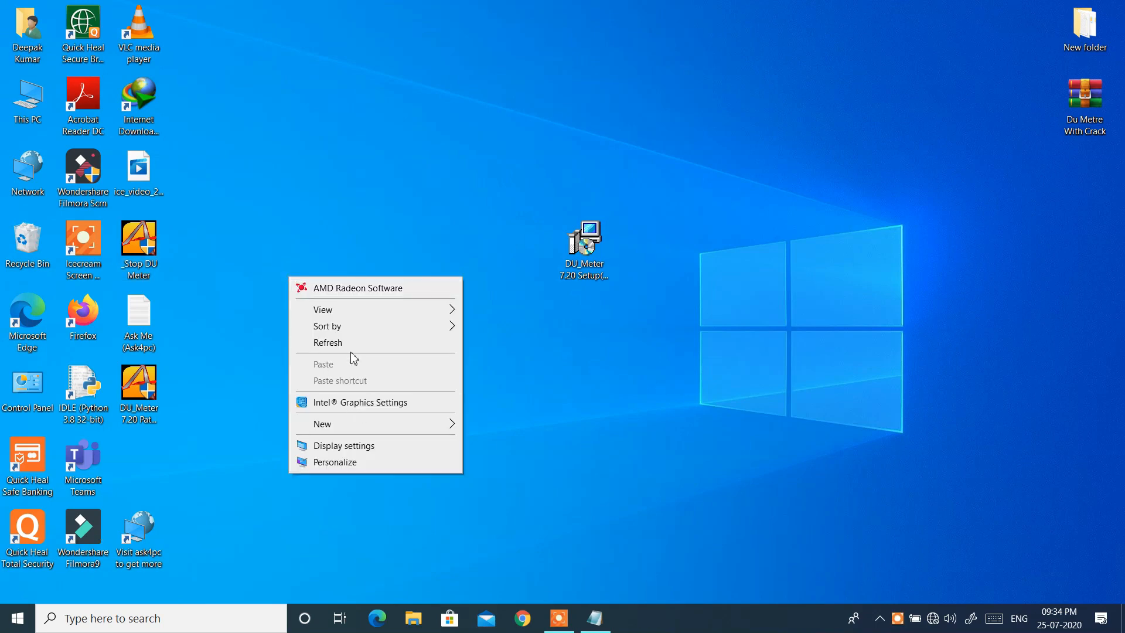
left_click(316, 342)
left_click_drag(470, 365, 471, 369)
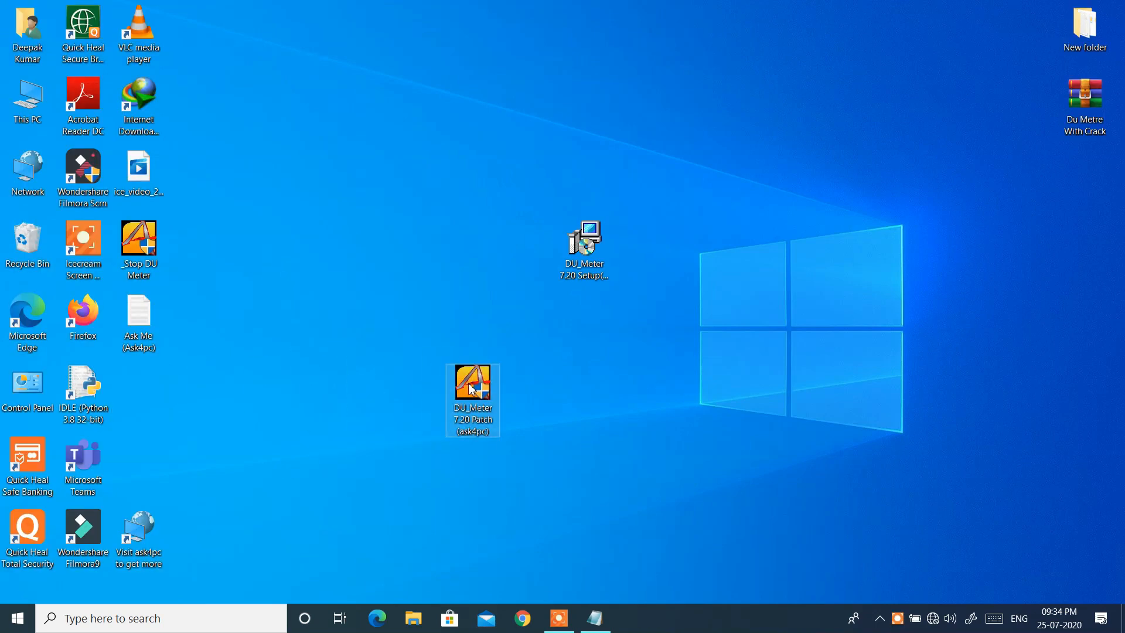
right_click(469, 380)
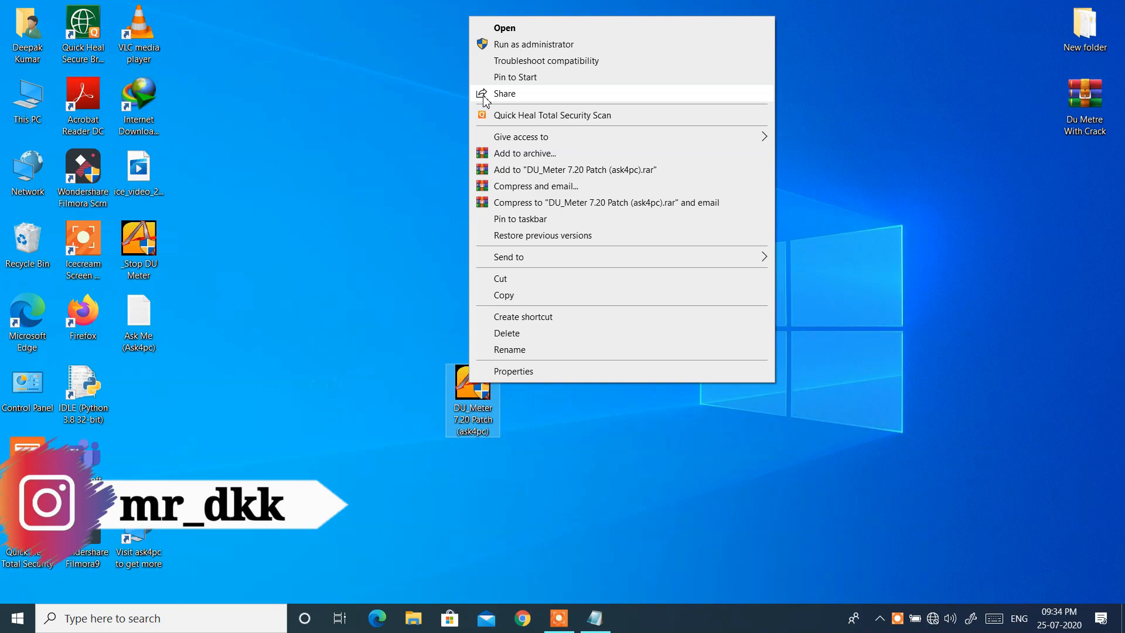
left_click(422, 306)
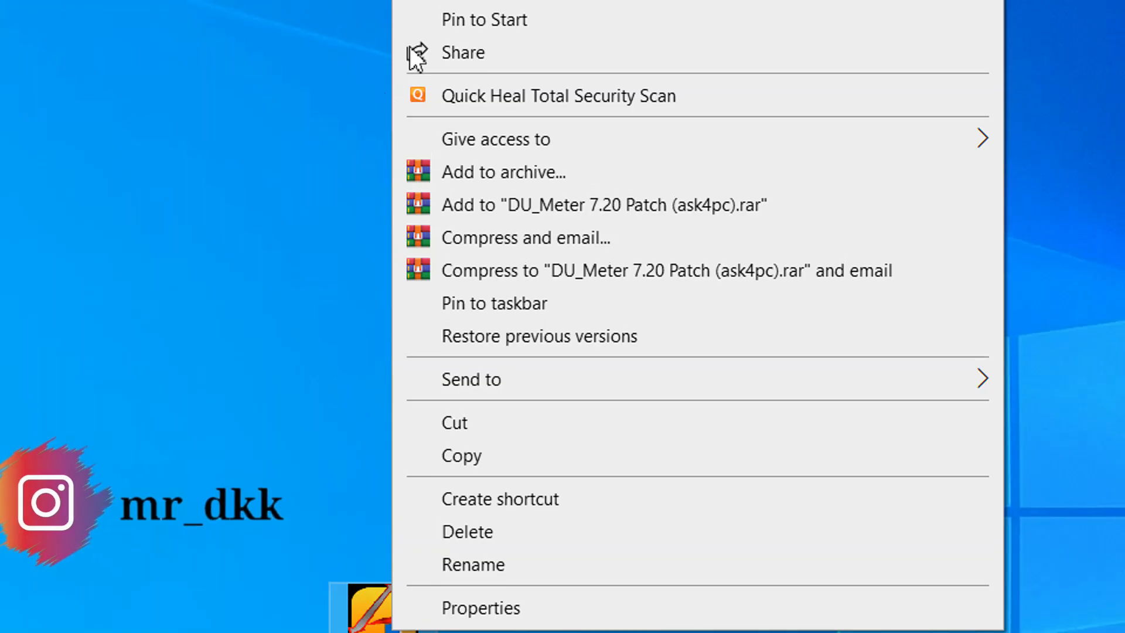
left_click(445, 76)
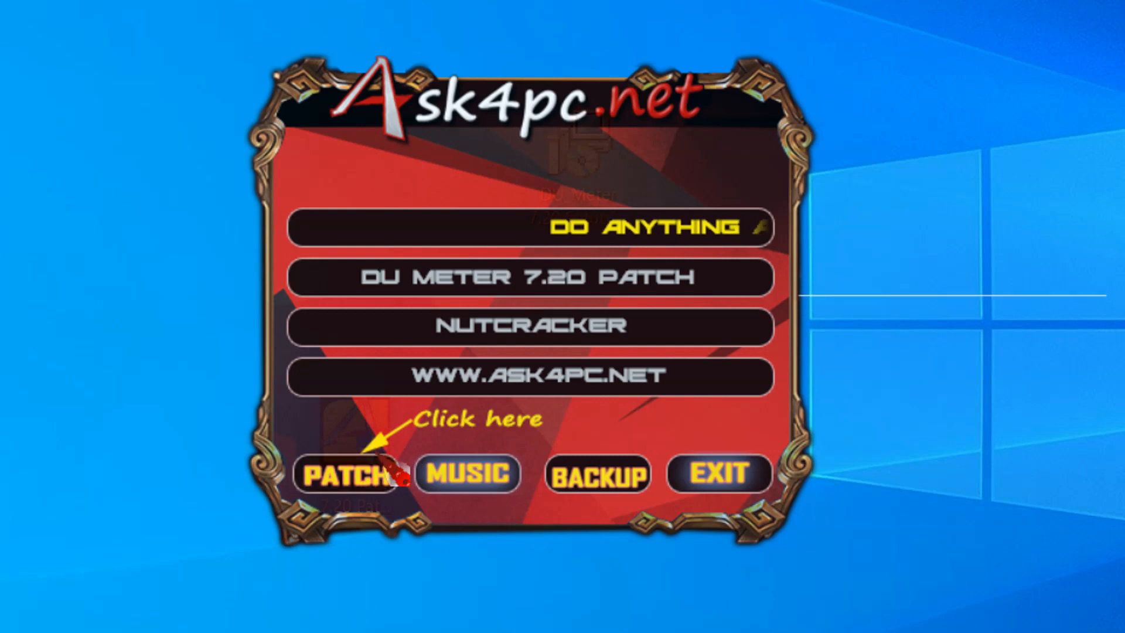
left_click(379, 474)
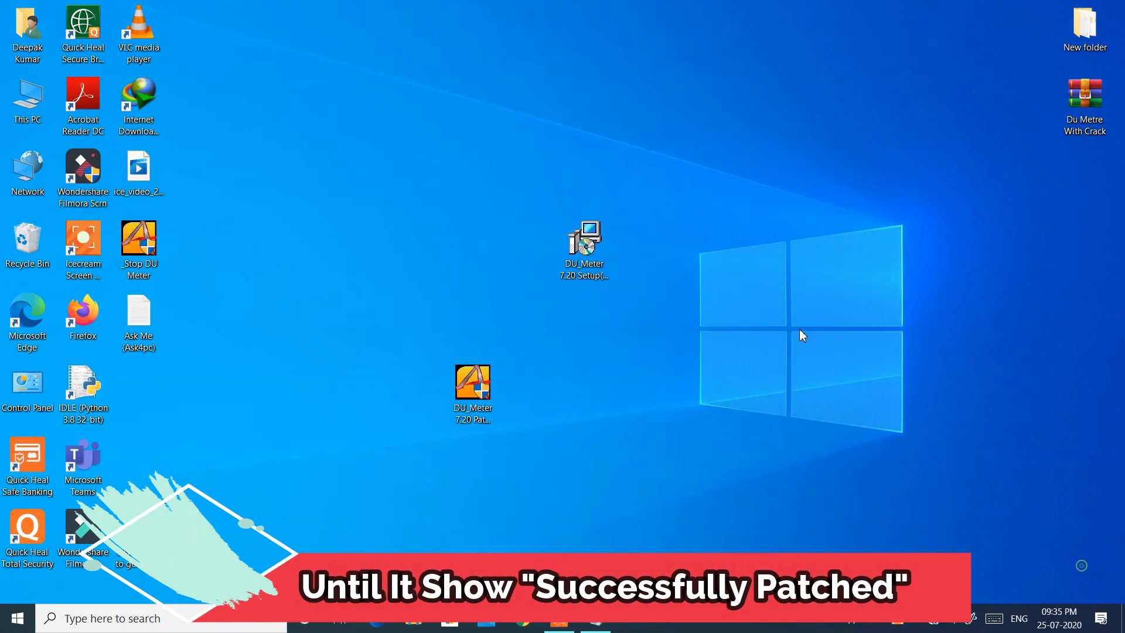
Refresh the desktop and move the DU_Meter 7.20 Patch file back below Ask Me (Ask4pc).
right_click(800, 331)
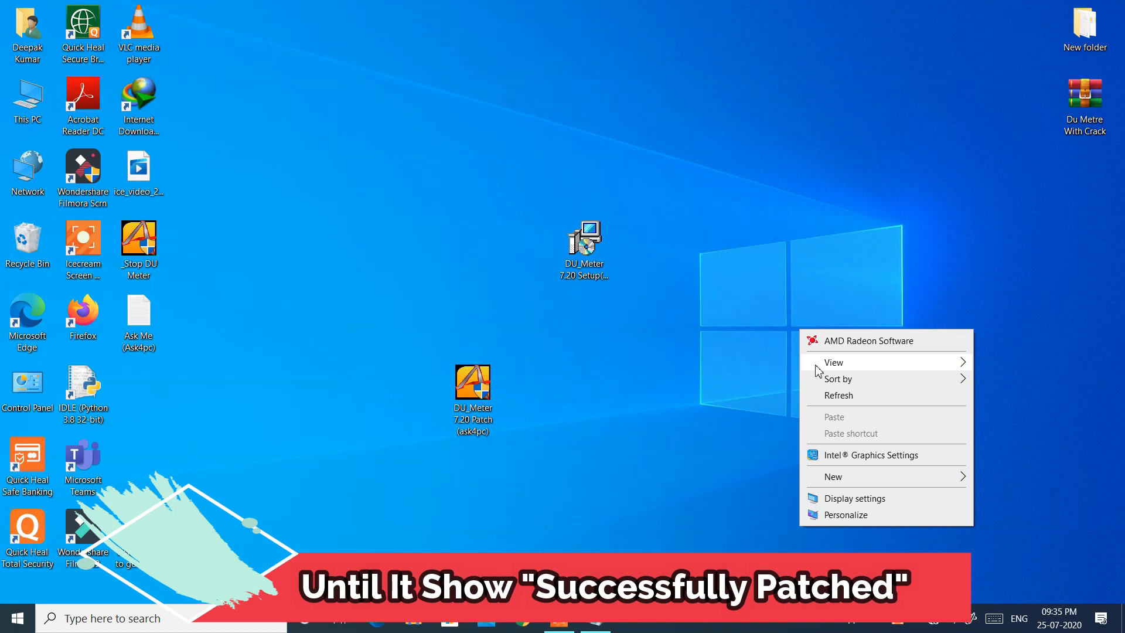
right_click(726, 326)
left_click(763, 396)
left_click_drag(473, 386, 139, 399)
Delete the Stop DU Meter, Ask Me, Patch, Visit ask4pc and DU_Meter 7.20 Setup files, and refresh the desktop.
left_click(139, 525)
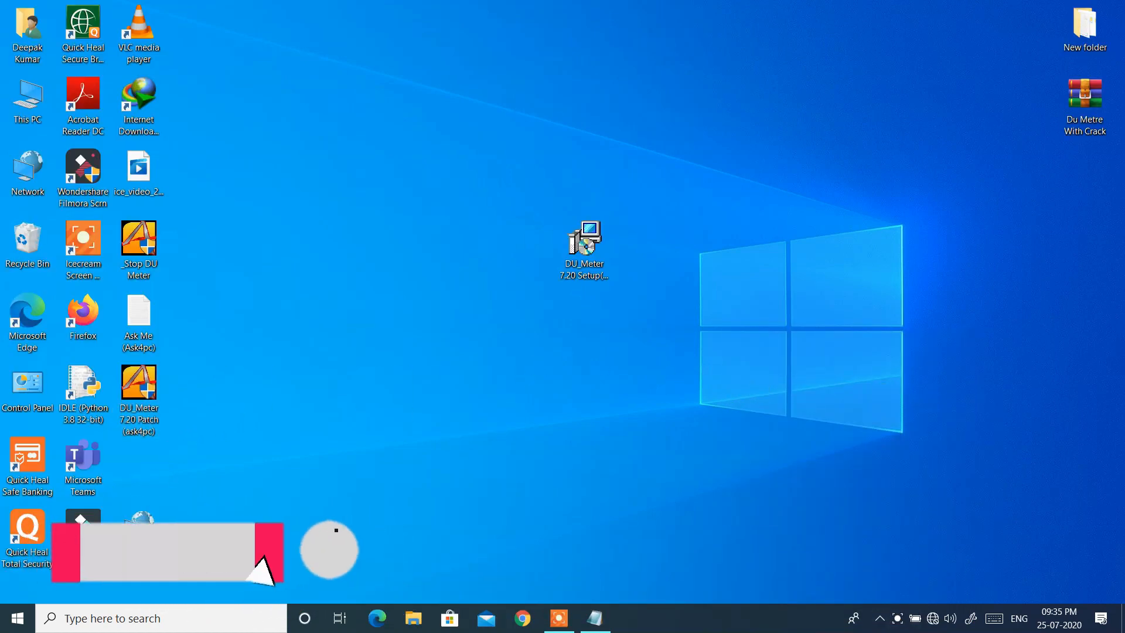
left_click_drag(164, 312, 27, 245)
left_click_drag(585, 241, 18, 249)
right_click(402, 289)
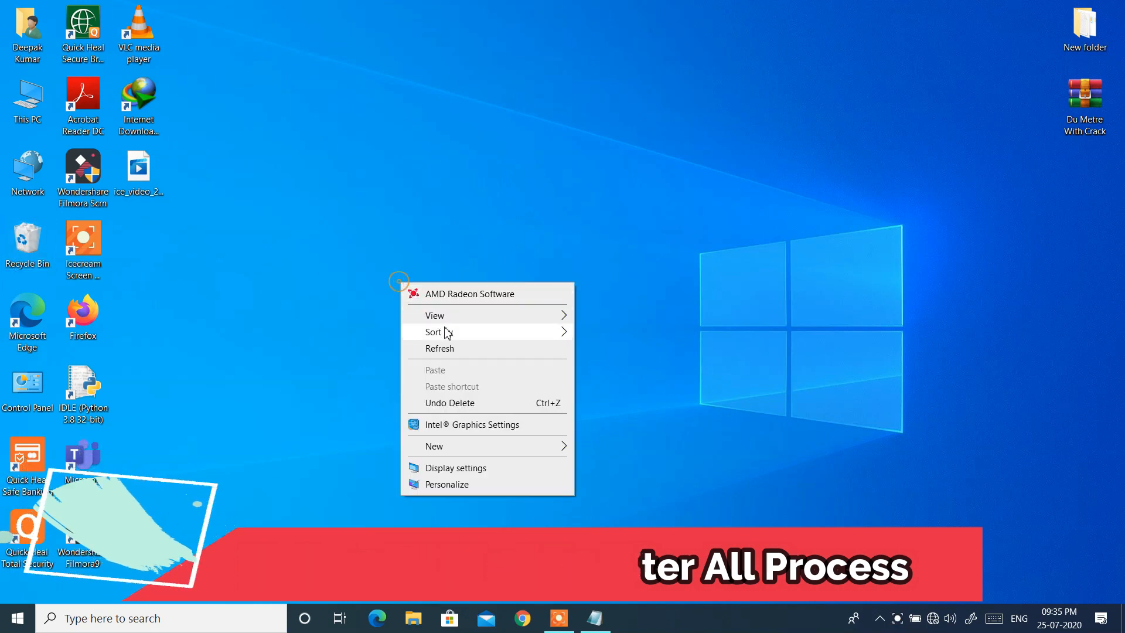
left_click(449, 345)
Launch DU Meter and complete its welcome wizard, skipping the dumeter.net account link, with Don't show this wizard again checked.
key("super")
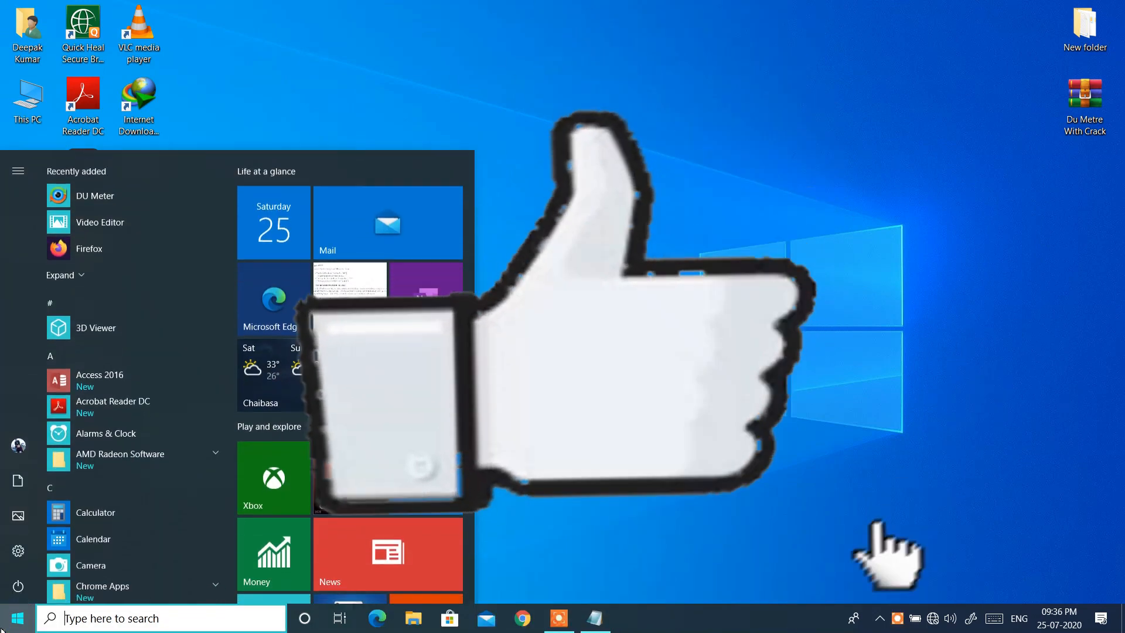
left_click(104, 188)
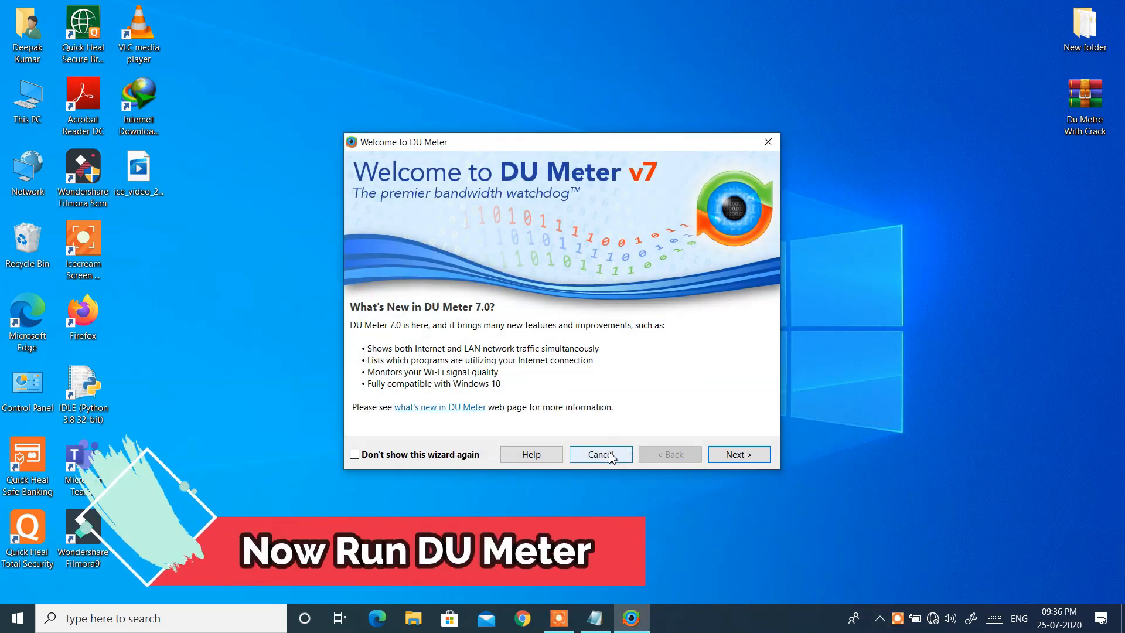
left_click(724, 461)
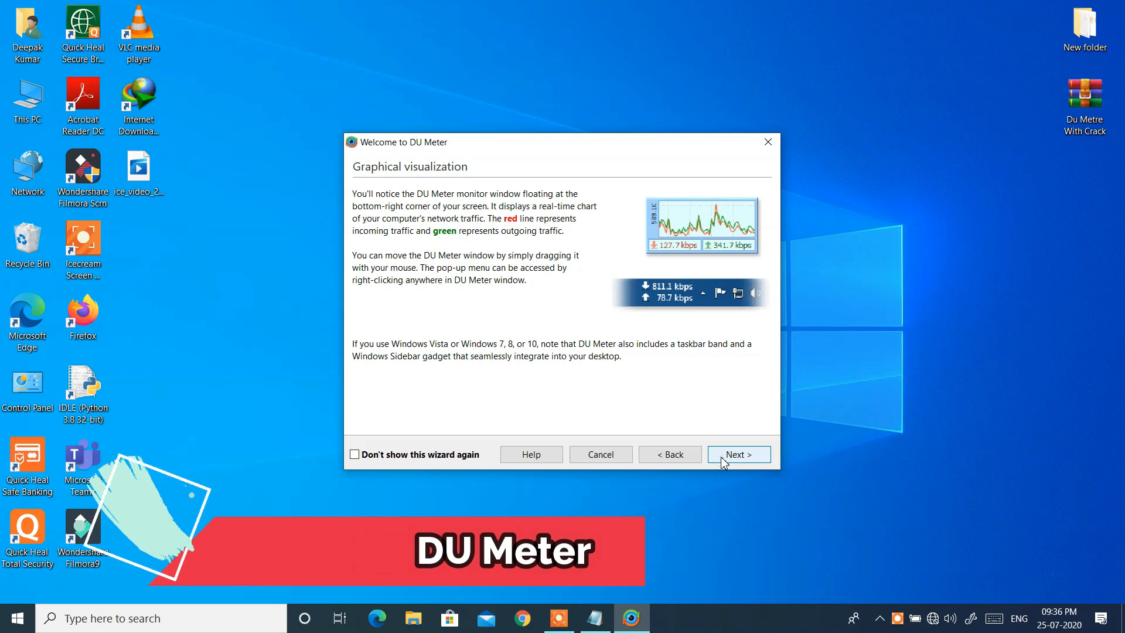
left_click(724, 461)
left_click(725, 461)
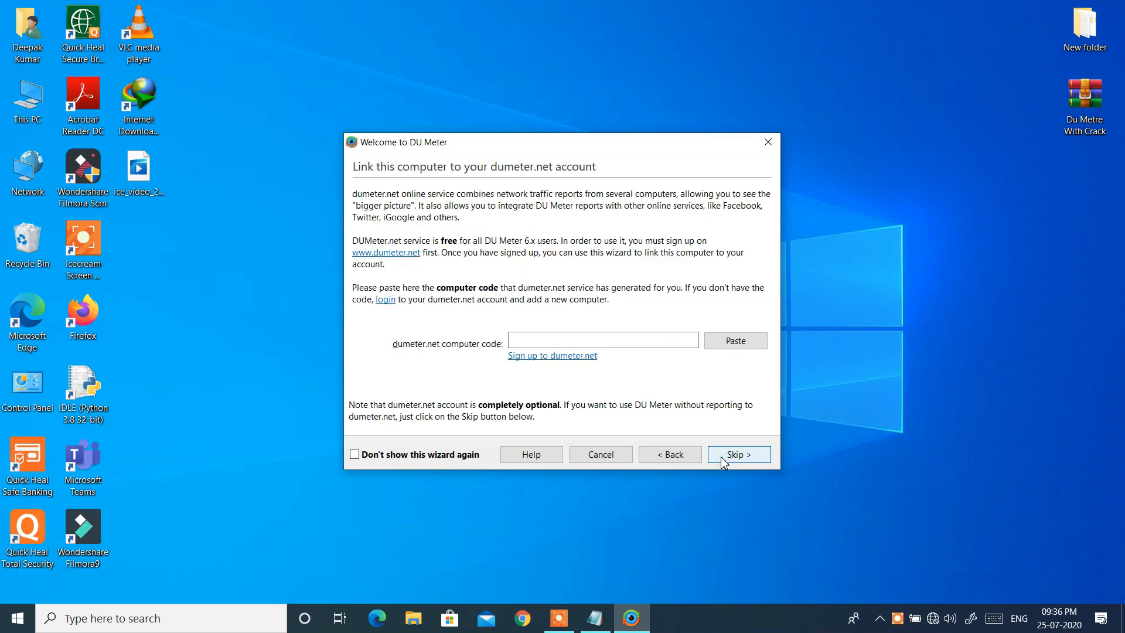
left_click(724, 461)
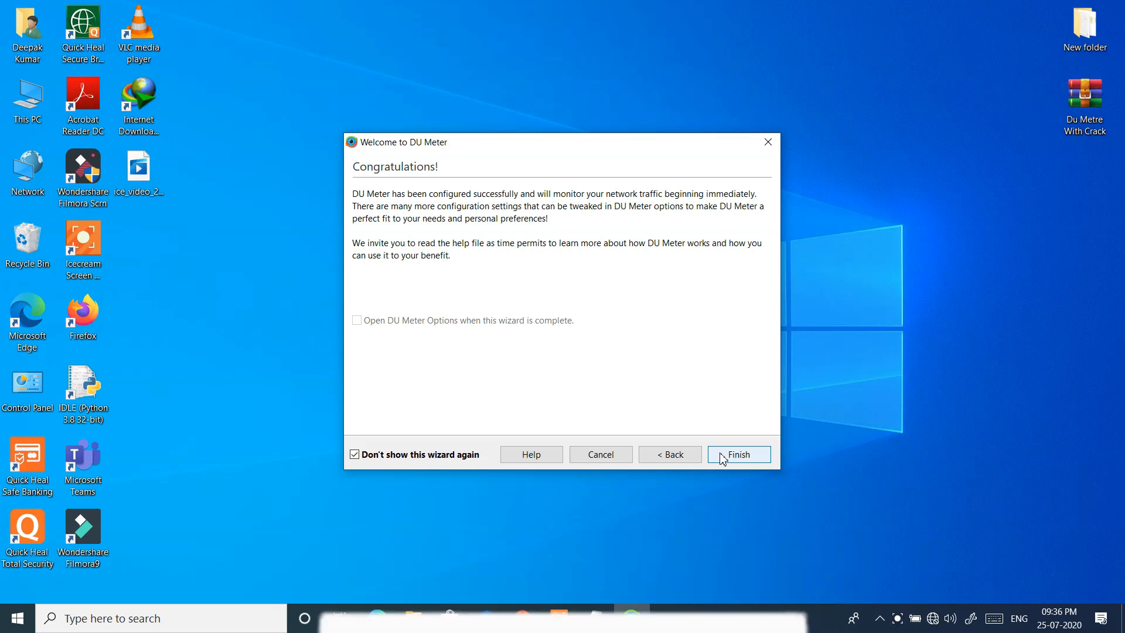
left_click(722, 459)
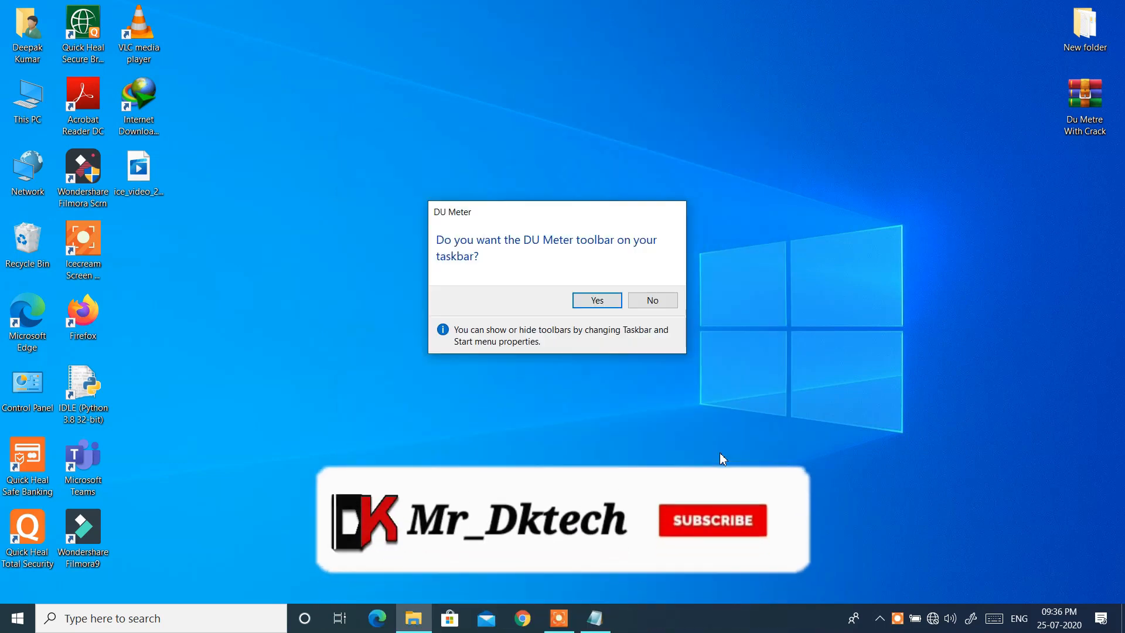
Accept adding the DU Meter toolbar to the taskbar and refresh the desktop.
left_click(595, 304)
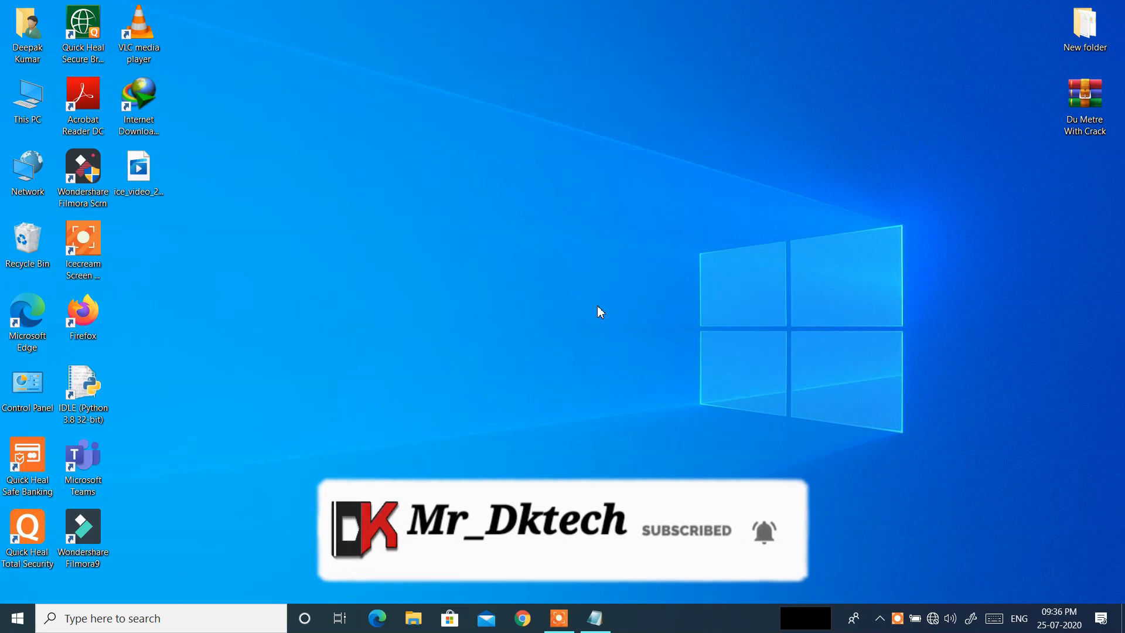
right_click(608, 317)
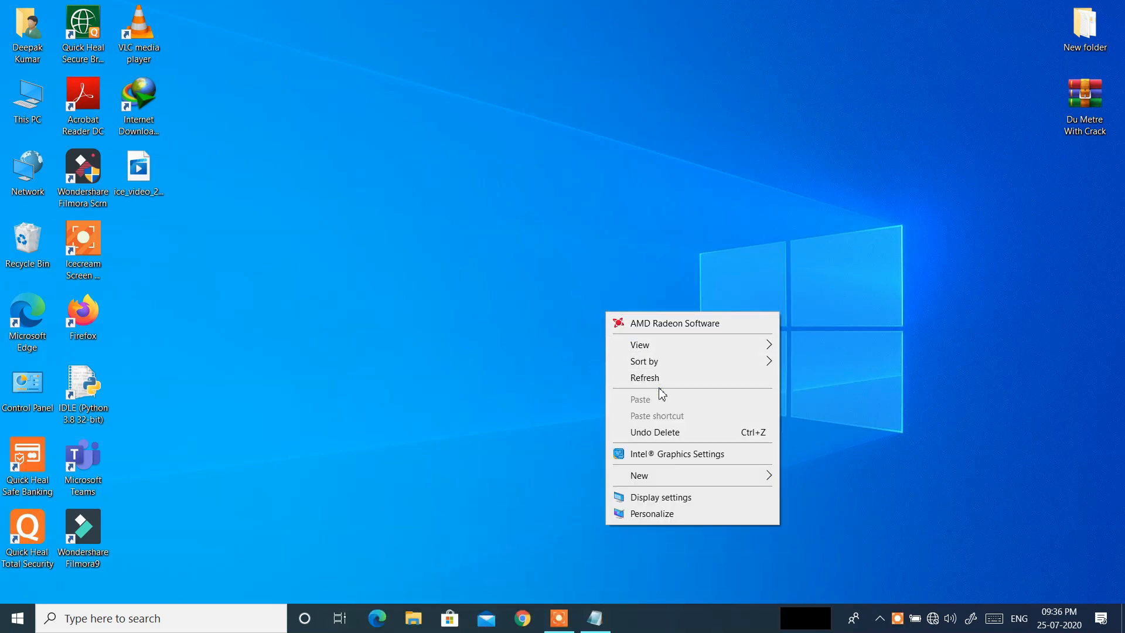
left_click(660, 384)
right_click(558, 306)
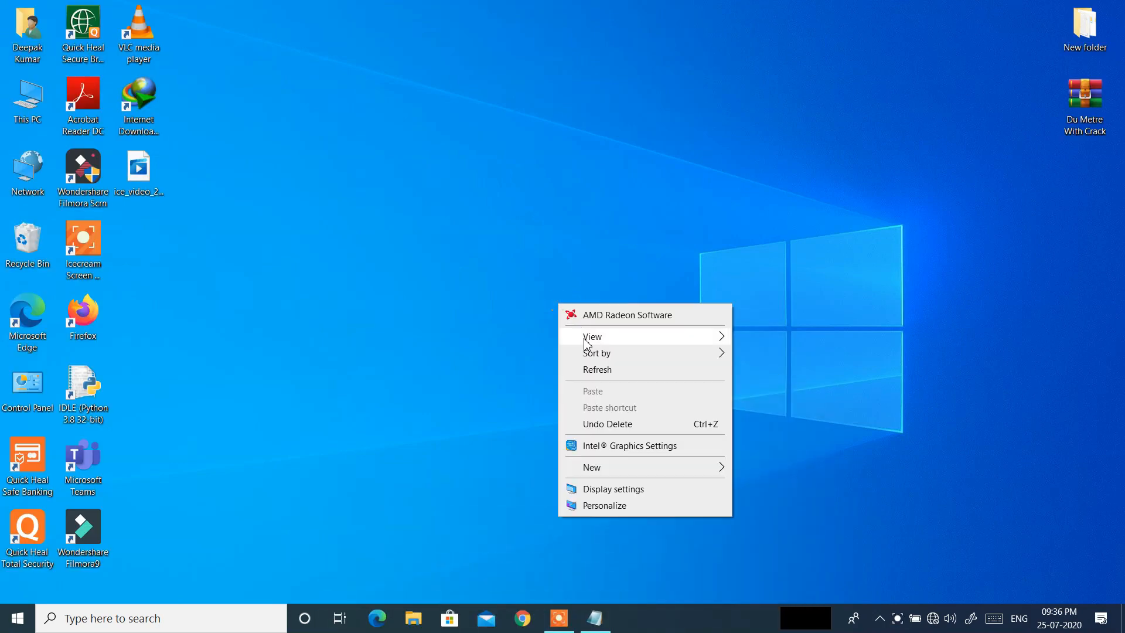
left_click(599, 371)
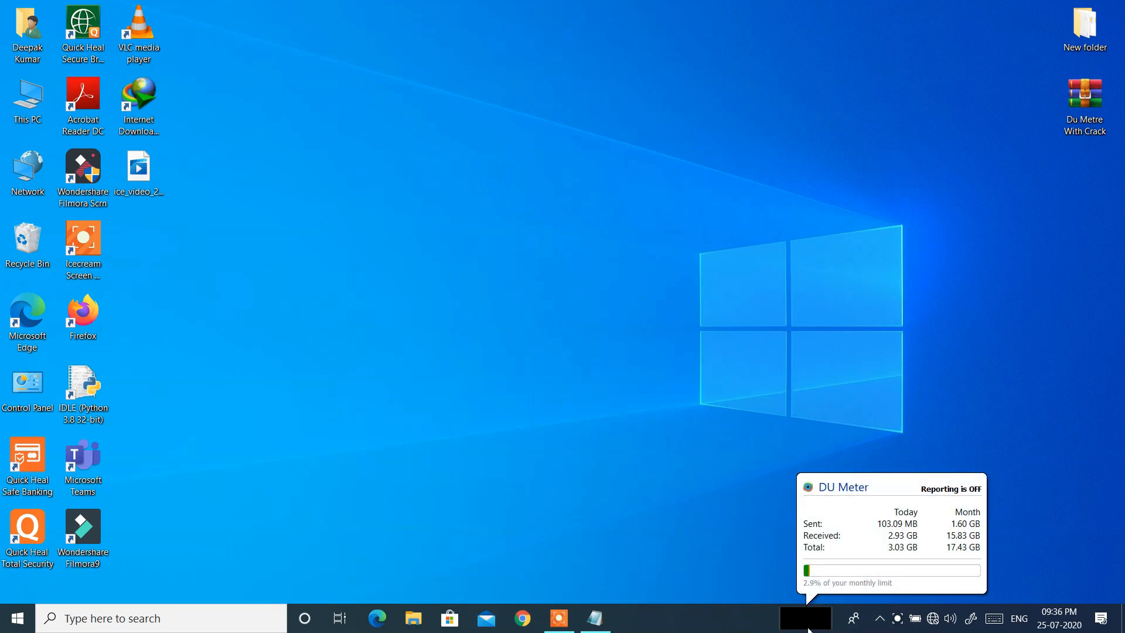
Turn on Wi-Fi and connect to the AndroidAP412C network.
left_click(933, 619)
left_click(896, 593)
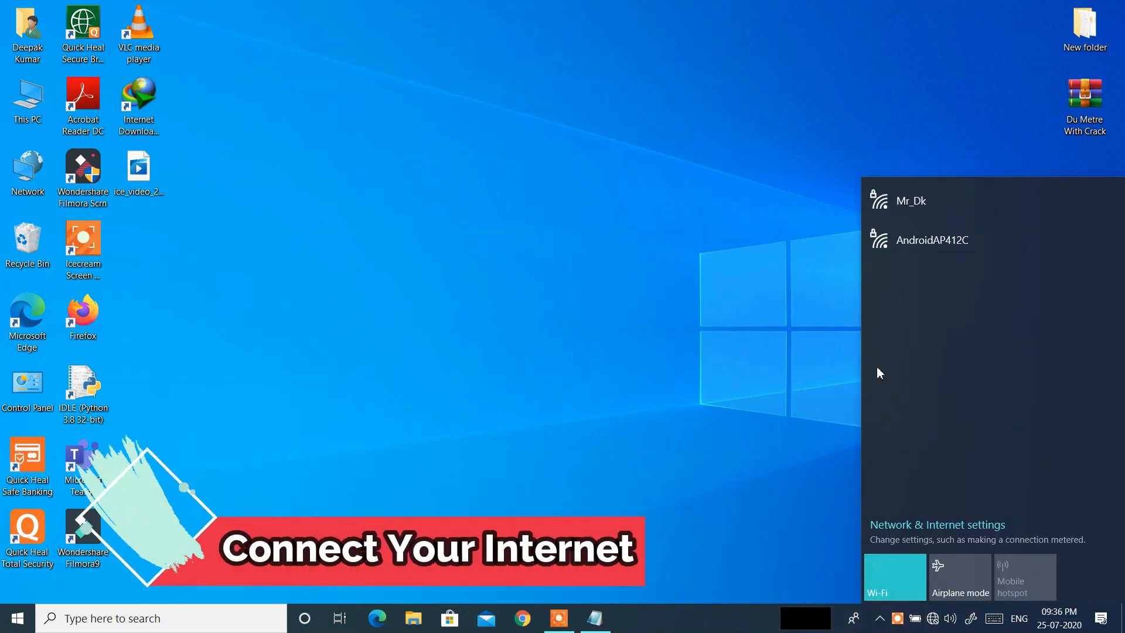
left_click(917, 249)
left_click(1029, 307)
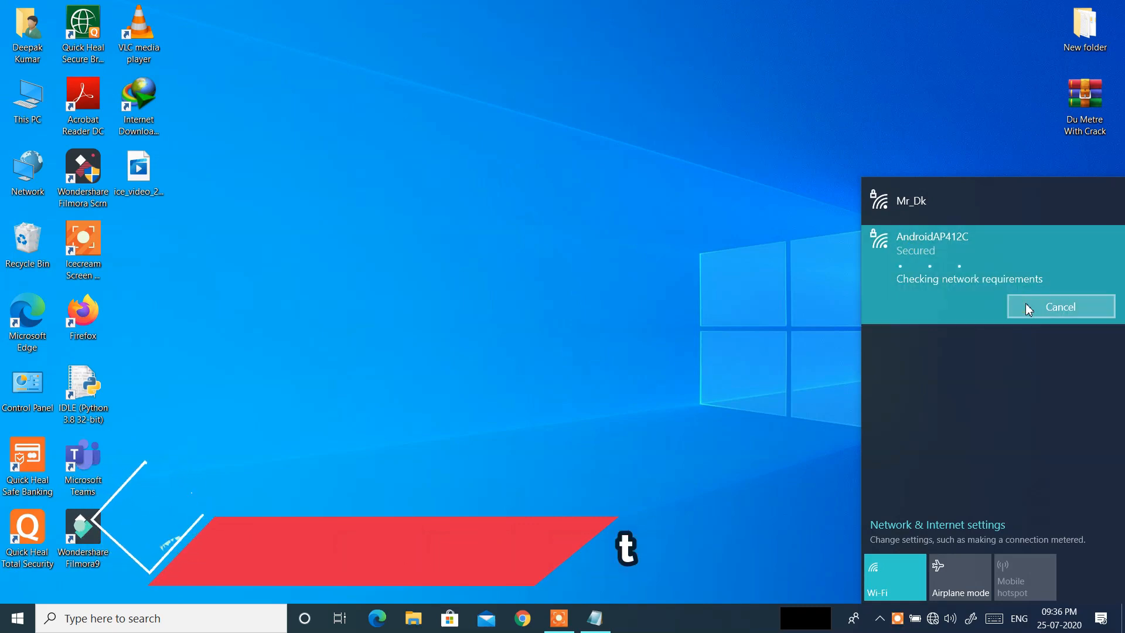
View DU Meter's About information from its taskbar toolbar to check the version and licence, and close it.
right_click(812, 616)
left_click(843, 571)
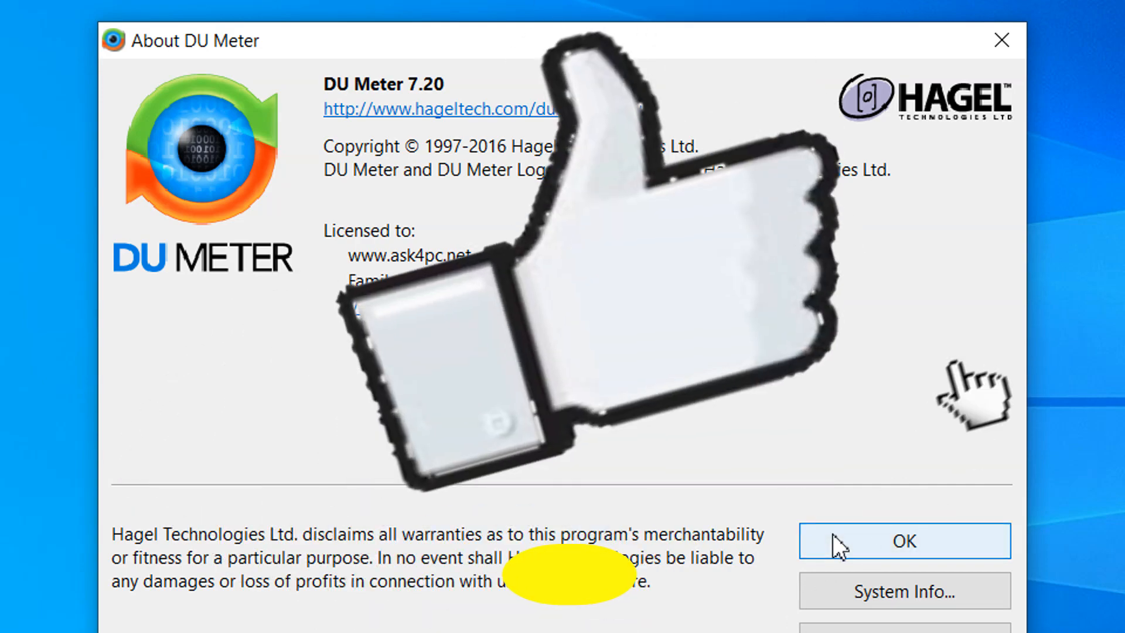
left_click(831, 533)
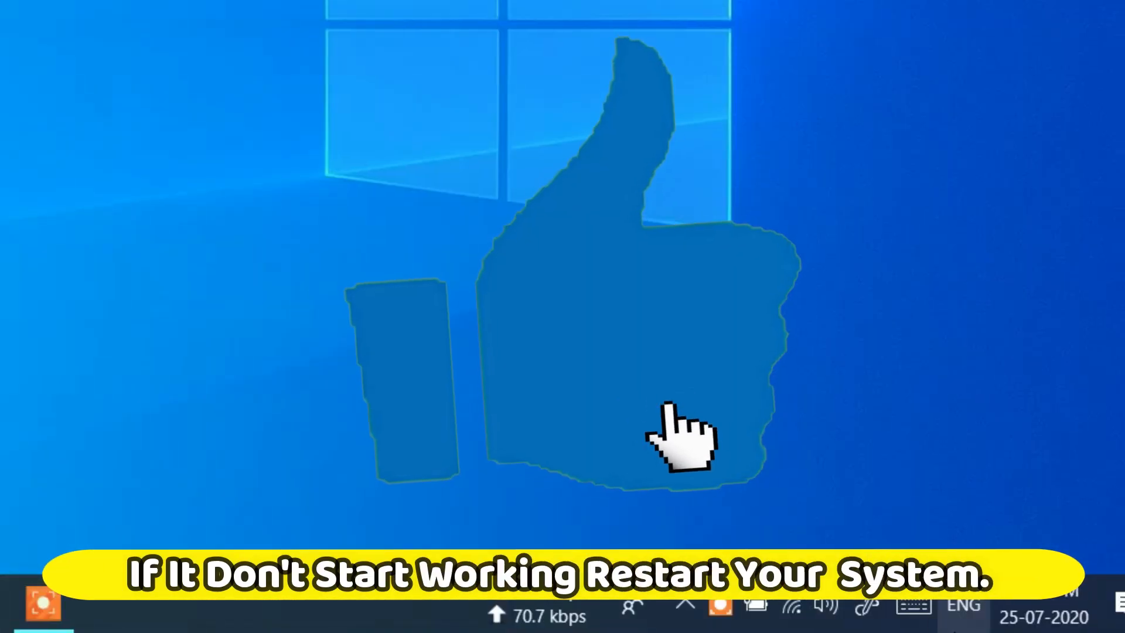
left_click(727, 596)
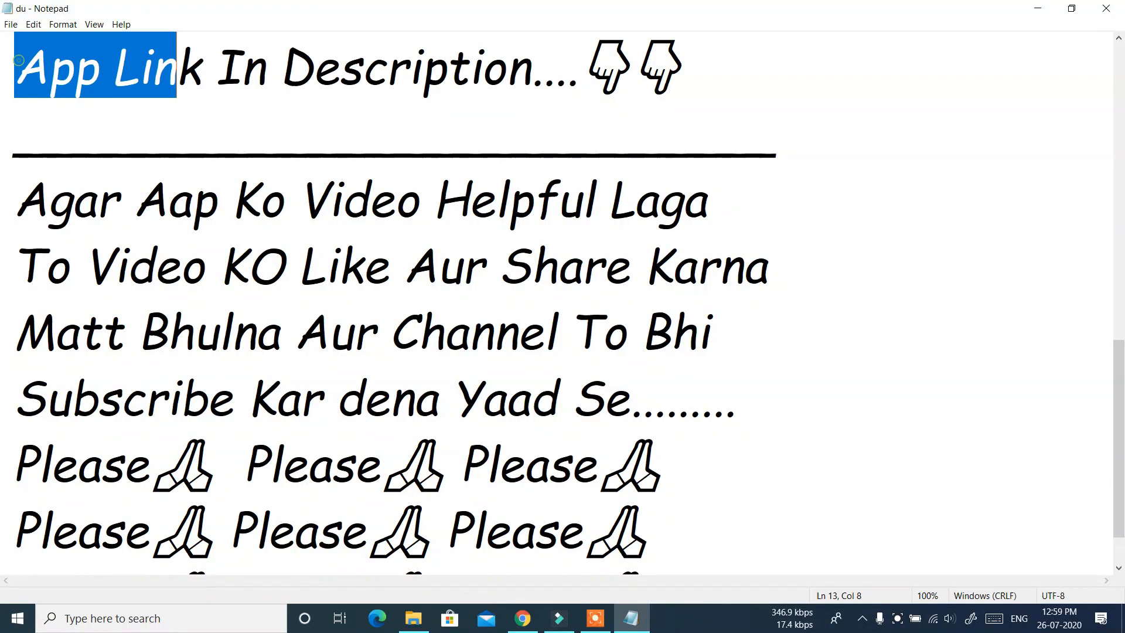
Read through the closing notes in the du file in Notepad, highlighting passages from App Link In Description to the final Please line.
left_click_drag(176, 69, 629, 155)
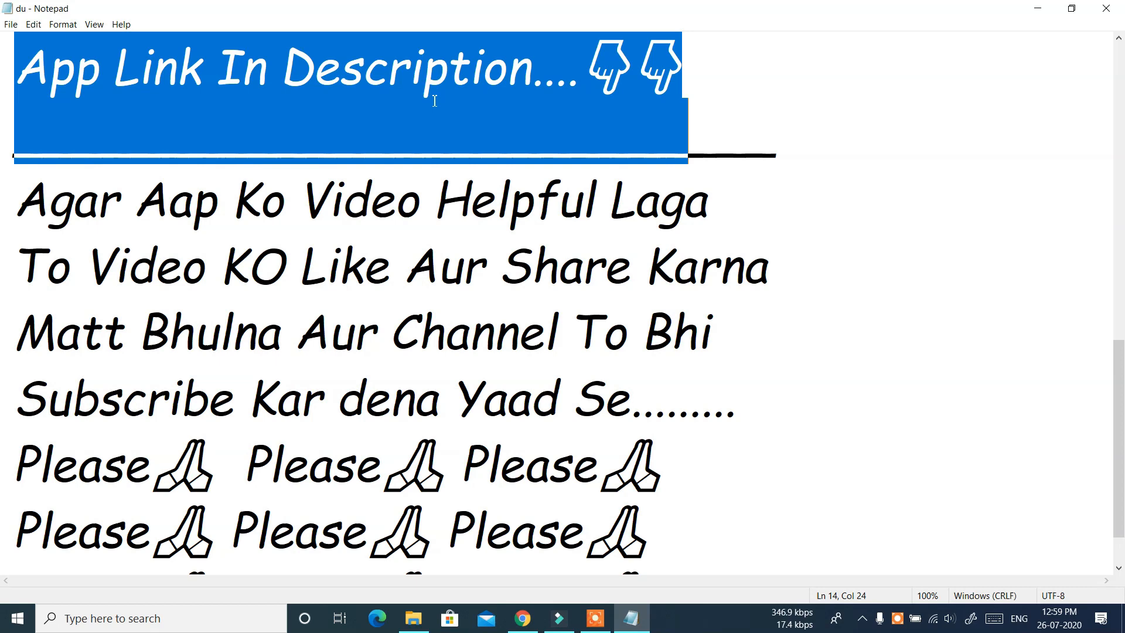
left_click_drag(18, 199, 738, 251)
left_click(736, 249)
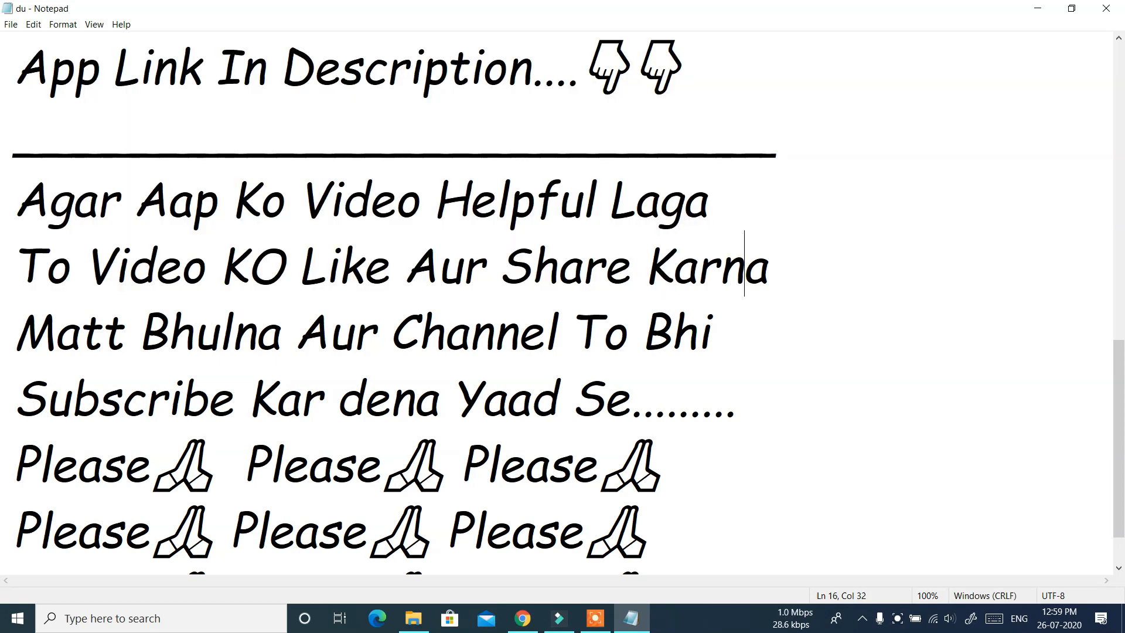
key("ctrl+shift+Right")
key("ctrl+shift+Right")
key("ctrl+shift+Right")
key("ctrl+shift+Right")
key("ctrl+shift+Right")
key("ctrl+shift+Right")
key("ctrl+shift+Right")
key("ctrl+shift+Right")
key("ctrl+shift+Right")
key("ctrl+shift+Right")
key("ctrl+shift+Right")
key("ctrl+shift+Right")
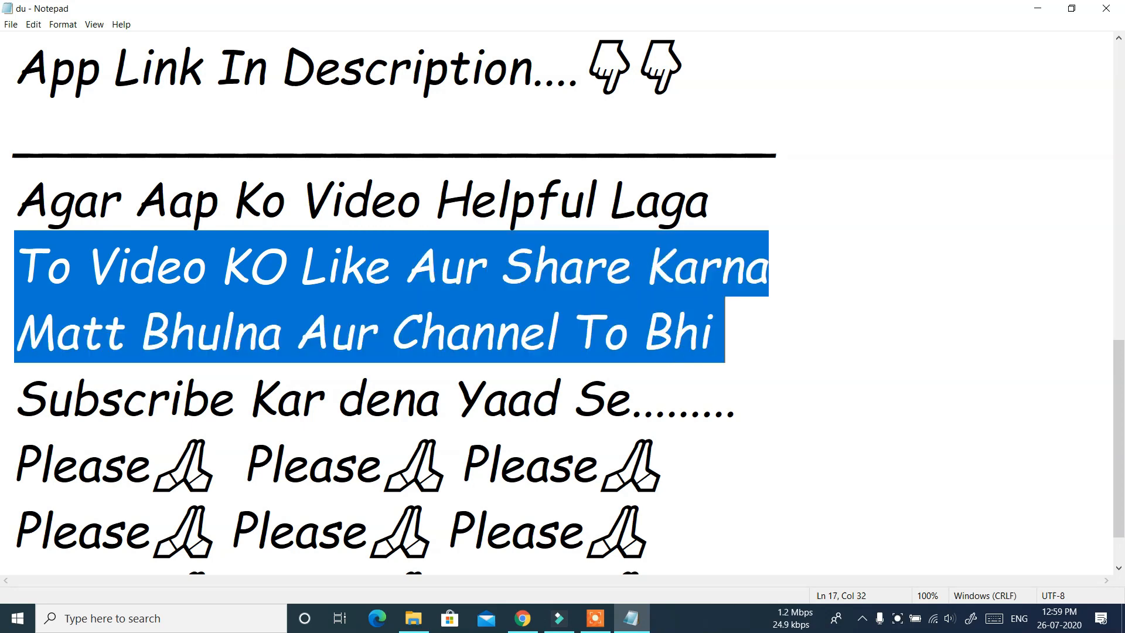
key("shift+Down")
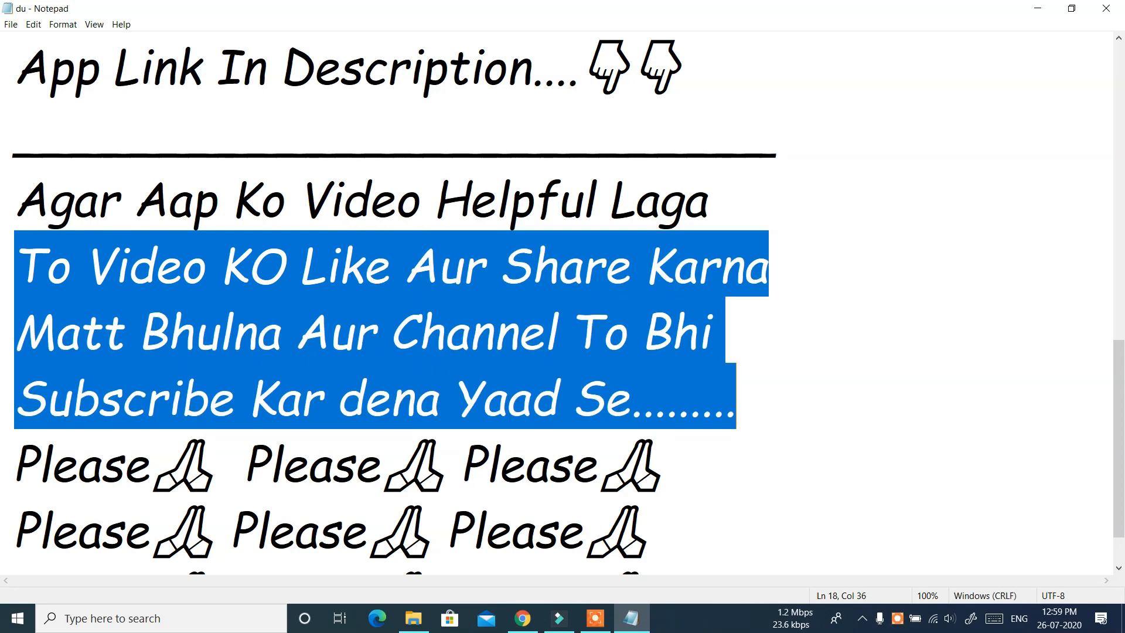
key("shift+Down")
key("shift+Down")
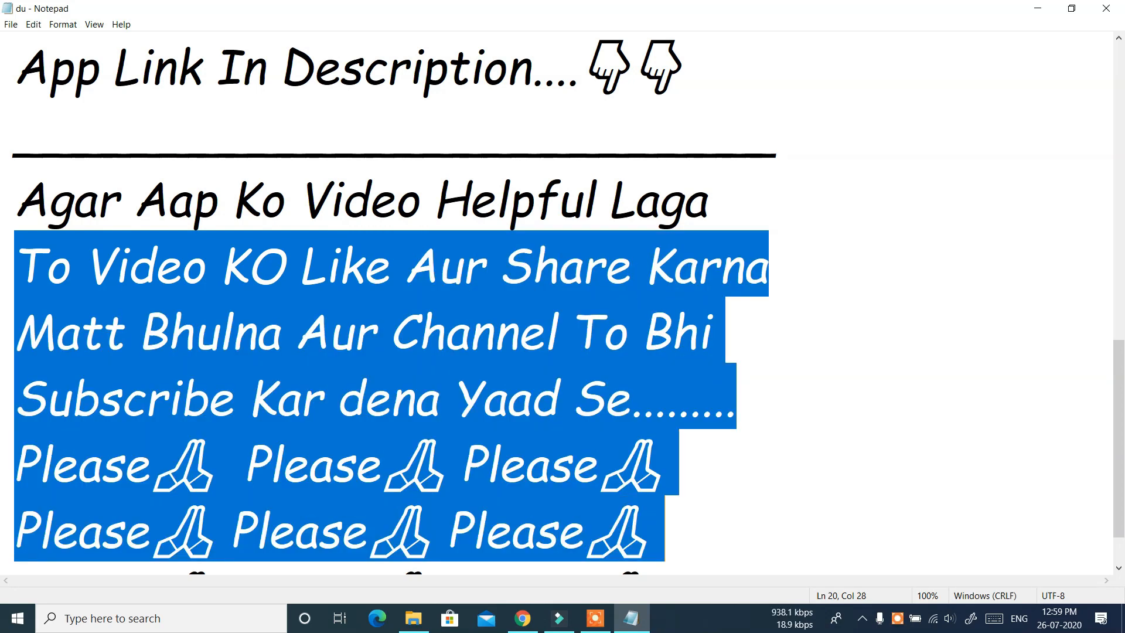
scroll(386, 305, "down", 1)
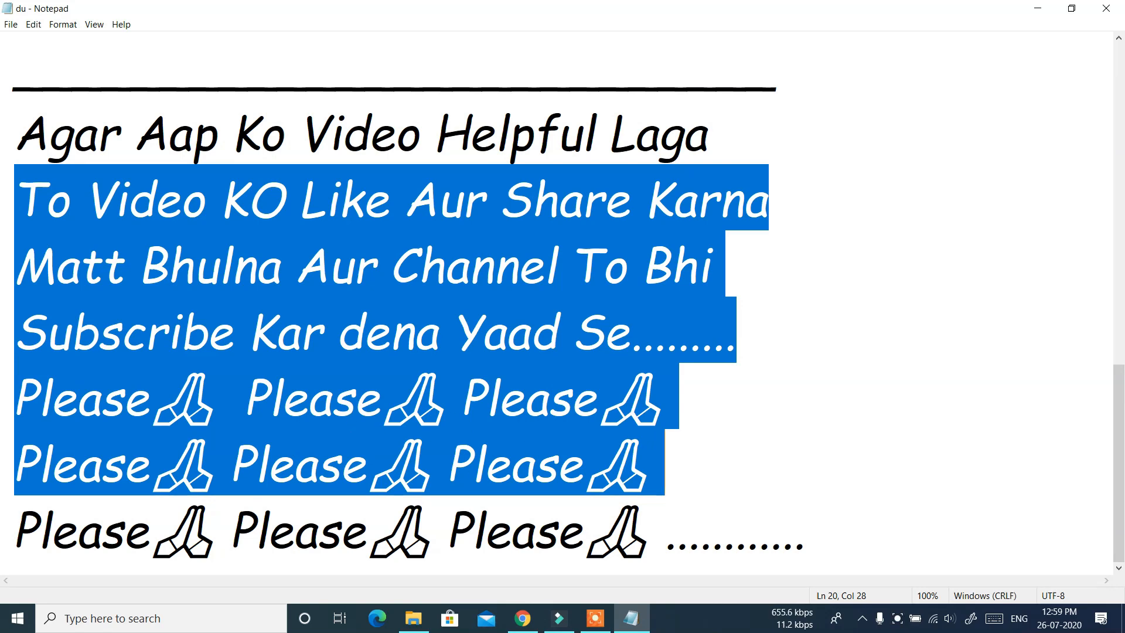
left_click(989, 408)
left_click_drag(14, 398, 807, 533)
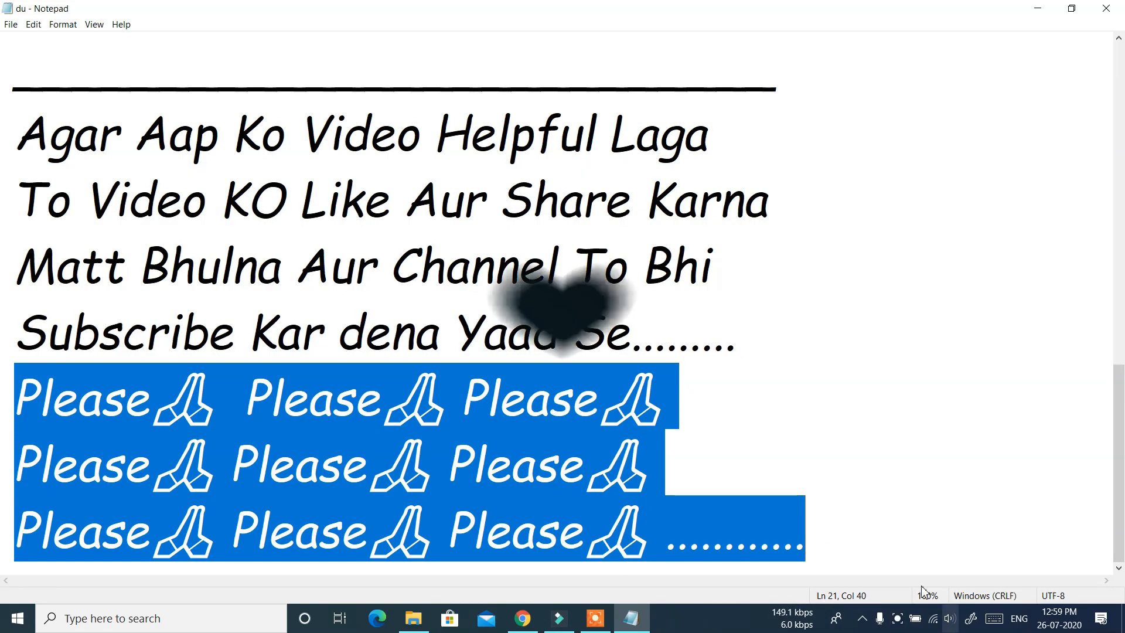
left_click(859, 533)
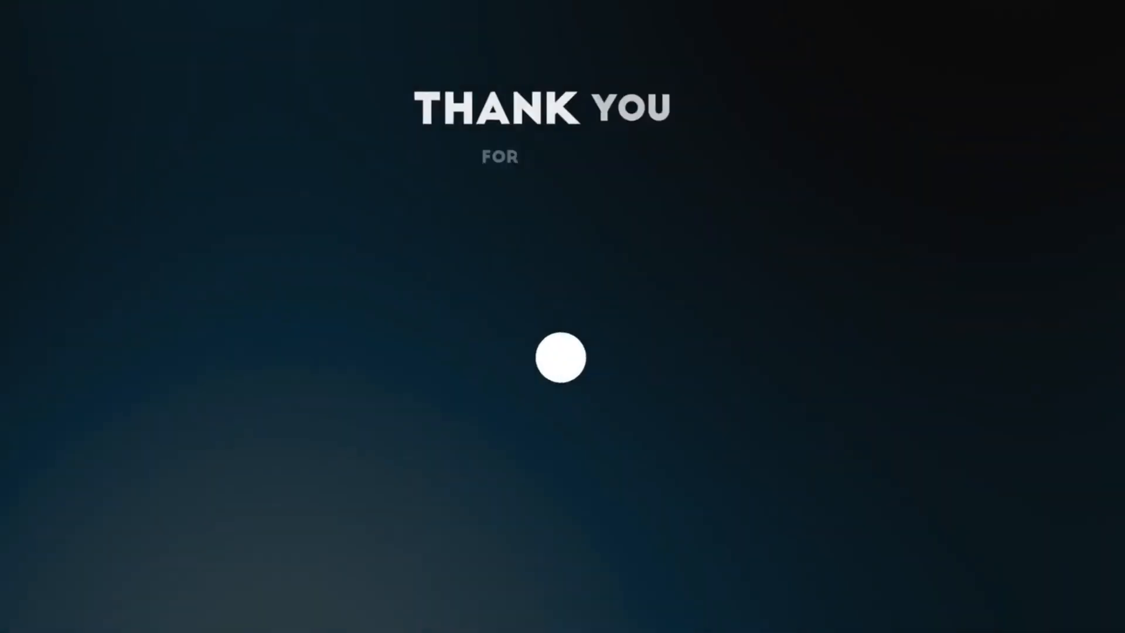